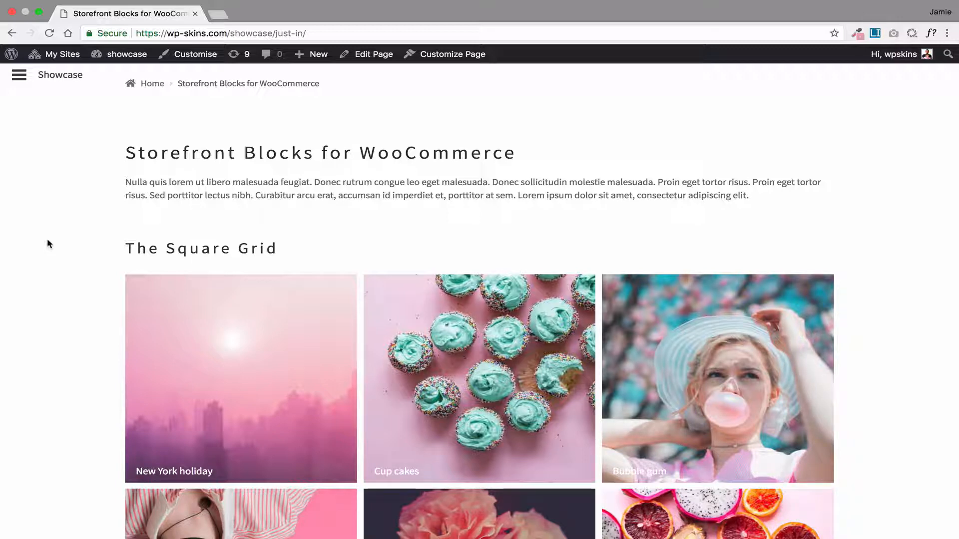
Examine the product tiles of The Square Grid section on the showcase page
scroll(42, 269, down, 4)
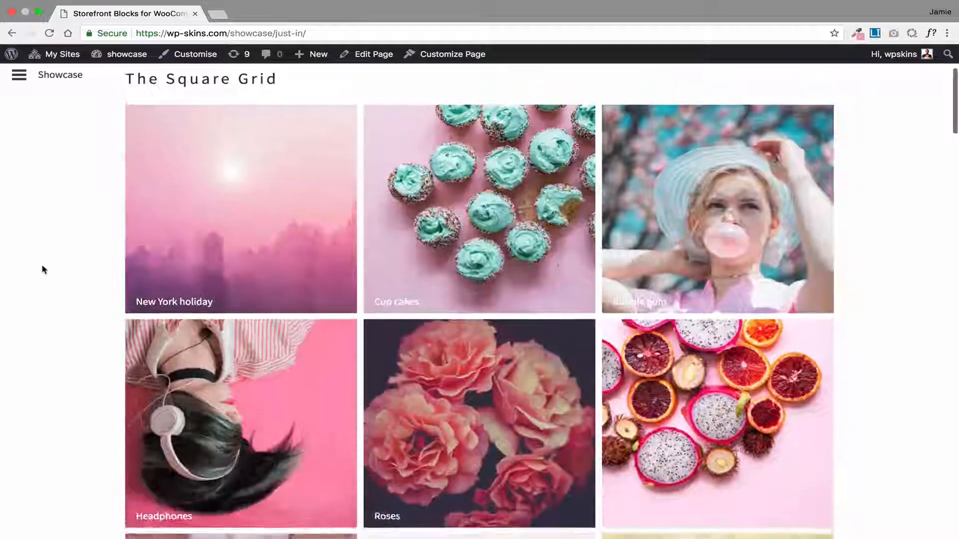
scroll(41, 268, up, 1)
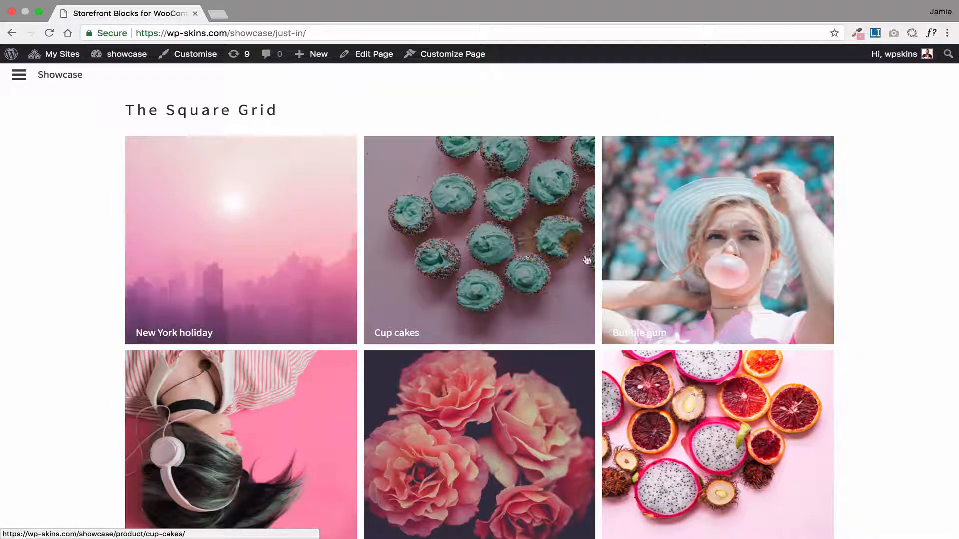
scroll(667, 332, down, 2)
scroll(666, 332, down, 3)
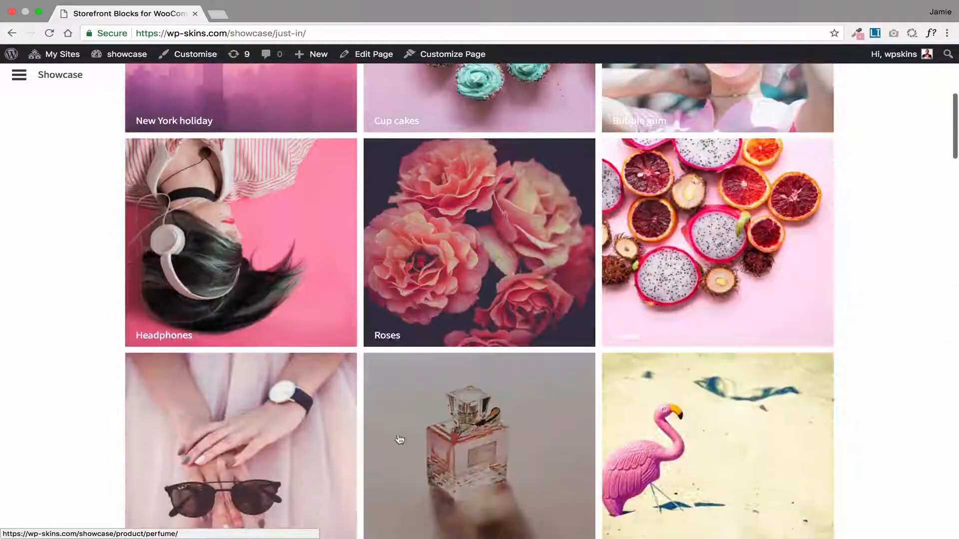
scroll(574, 297, up, 1)
scroll(572, 298, up, 2)
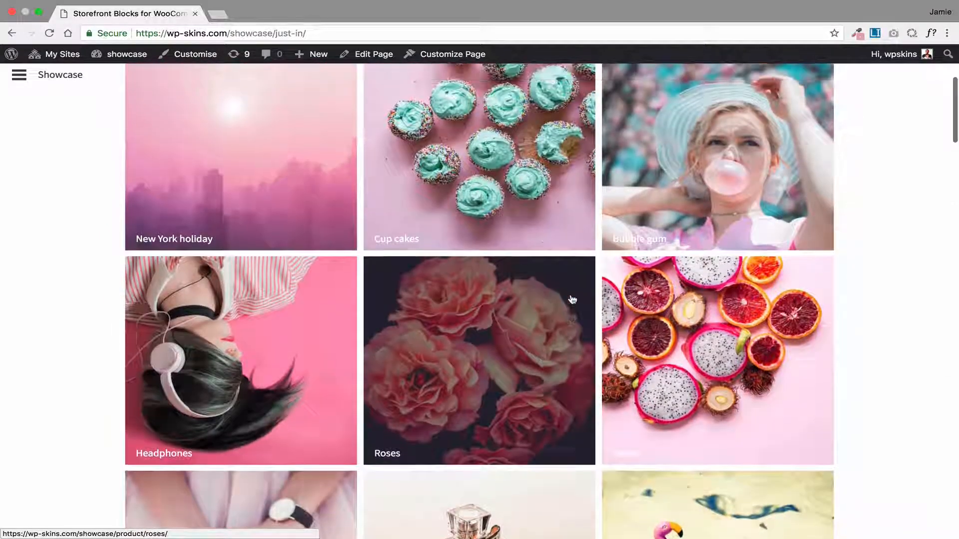
scroll(200, 235, up, 2)
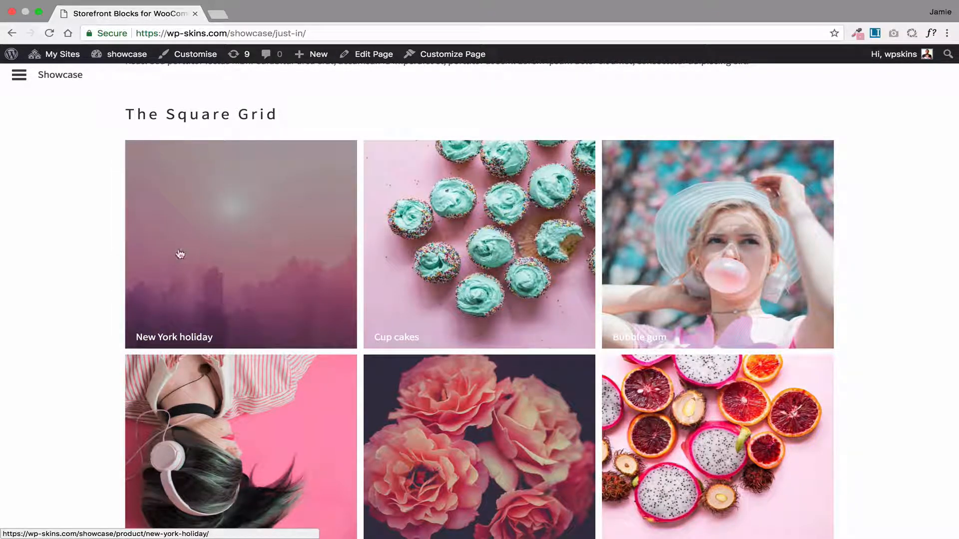
Step backwards through the product slides in The Slider section
scroll(86, 256, down, 6)
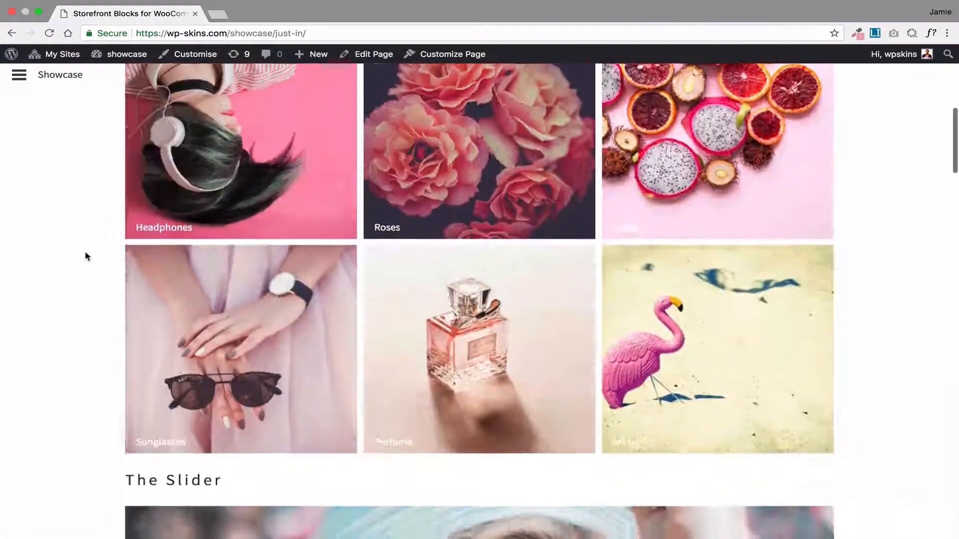
scroll(86, 257, down, 6)
scroll(307, 221, down, 1)
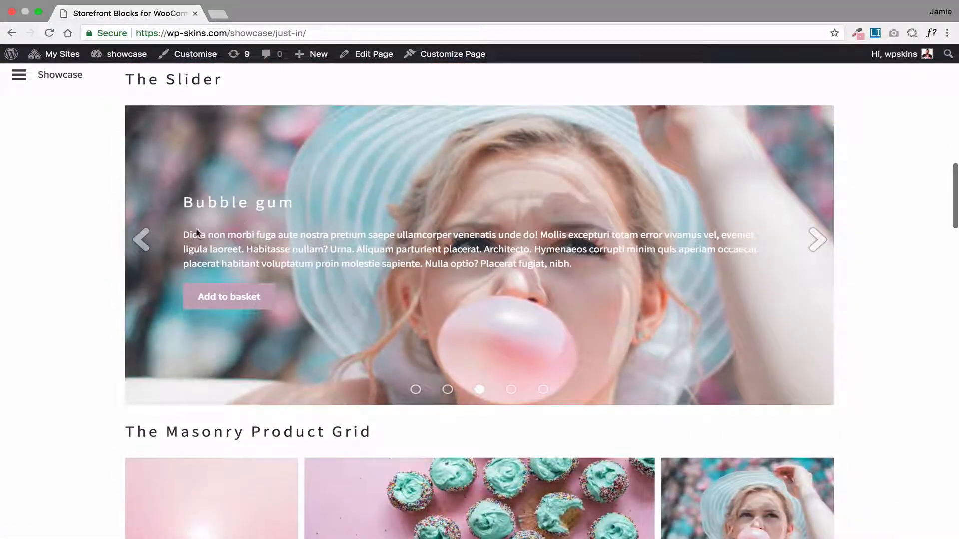
click(142, 240)
click(143, 241)
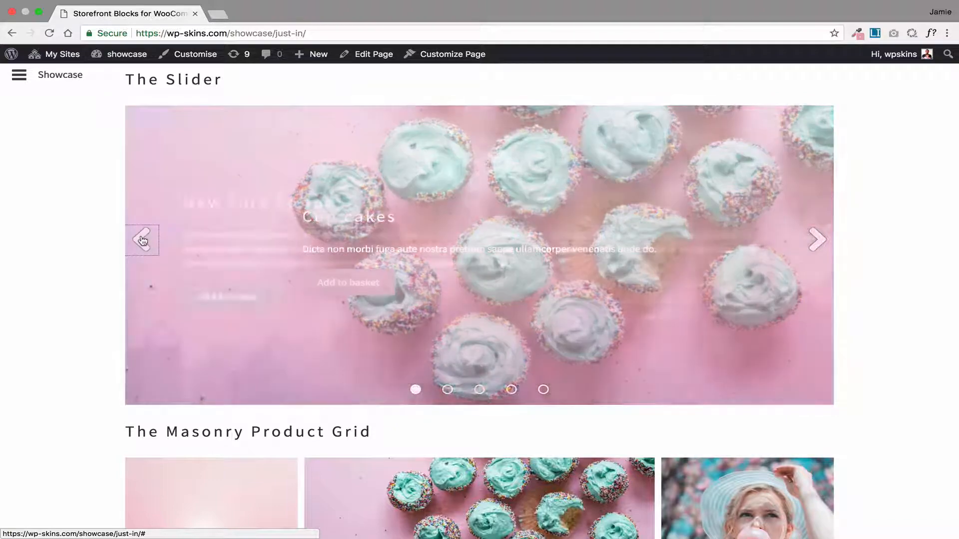
click(143, 240)
click(143, 240)
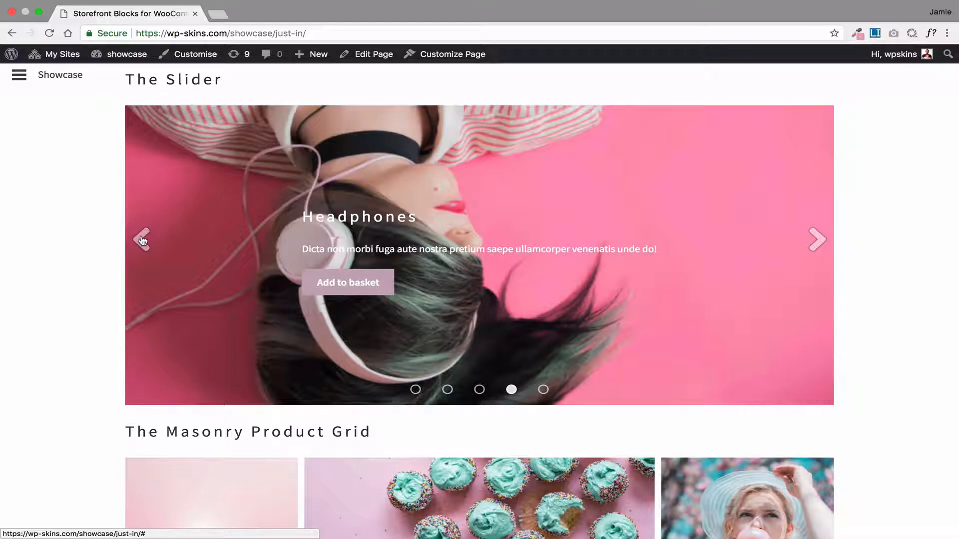
Examine the Masonry Product Grid, the Category Grid and the Default WooCommerce Grid sections
scroll(143, 240, down, 7)
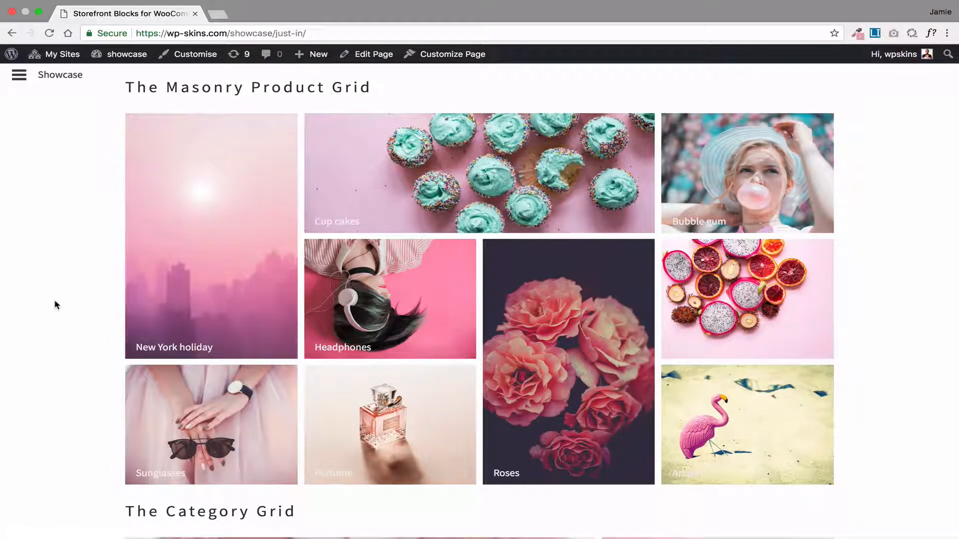
scroll(56, 304, down, 8)
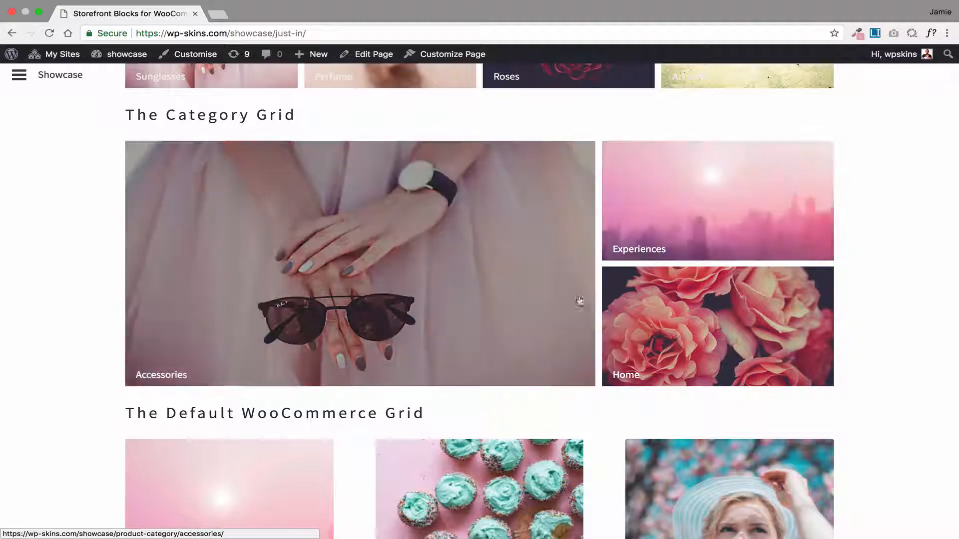
scroll(139, 284, down, 5)
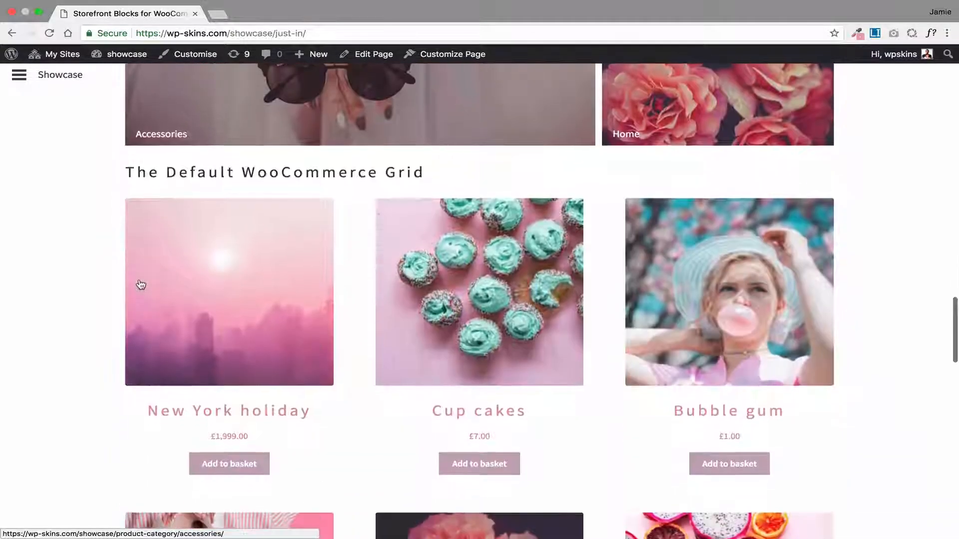
scroll(65, 290, down, 2)
scroll(65, 290, up, 1)
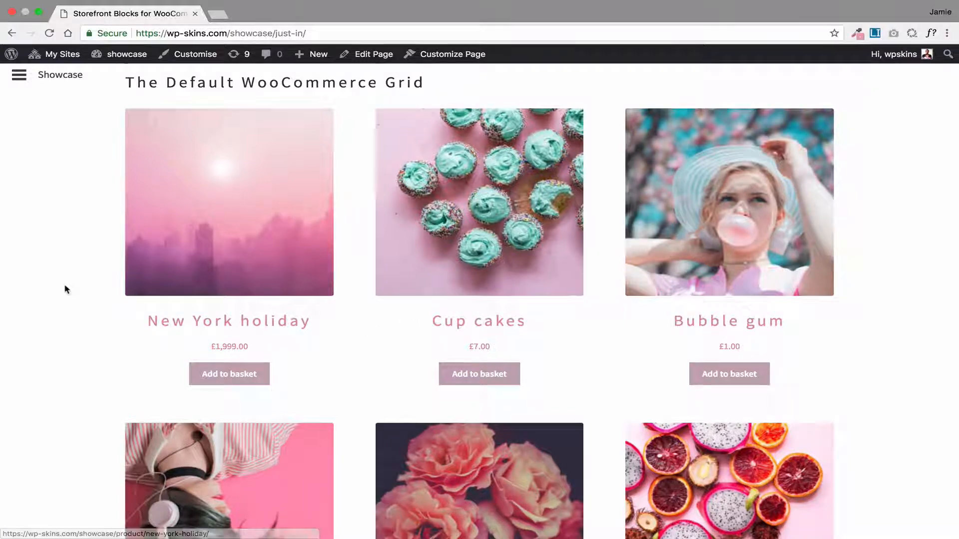
scroll(75, 287, down, 5)
scroll(364, 347, down, 1)
scroll(363, 345, down, 2)
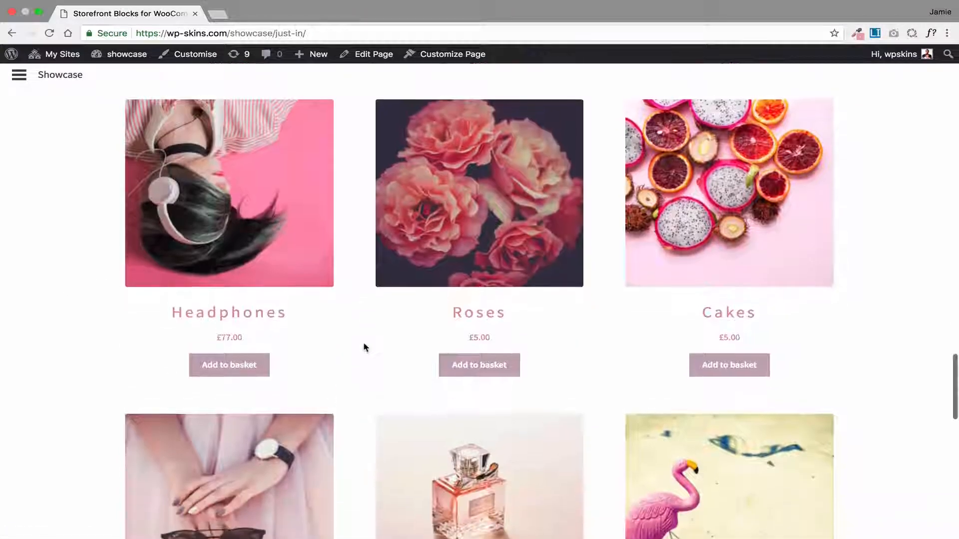
scroll(364, 343, up, 7)
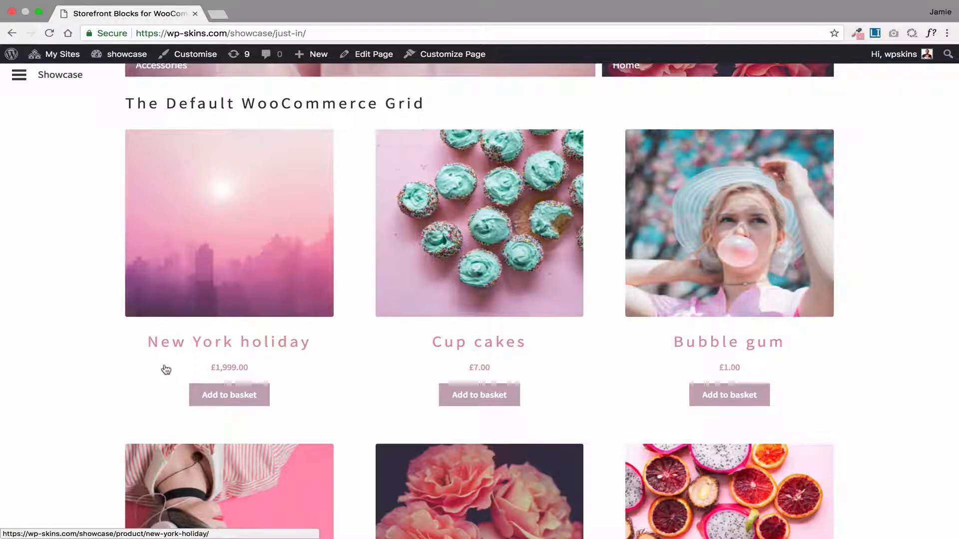
Advance The Product Carousel section to its following products
scroll(165, 370, down, 7)
scroll(165, 370, down, 12)
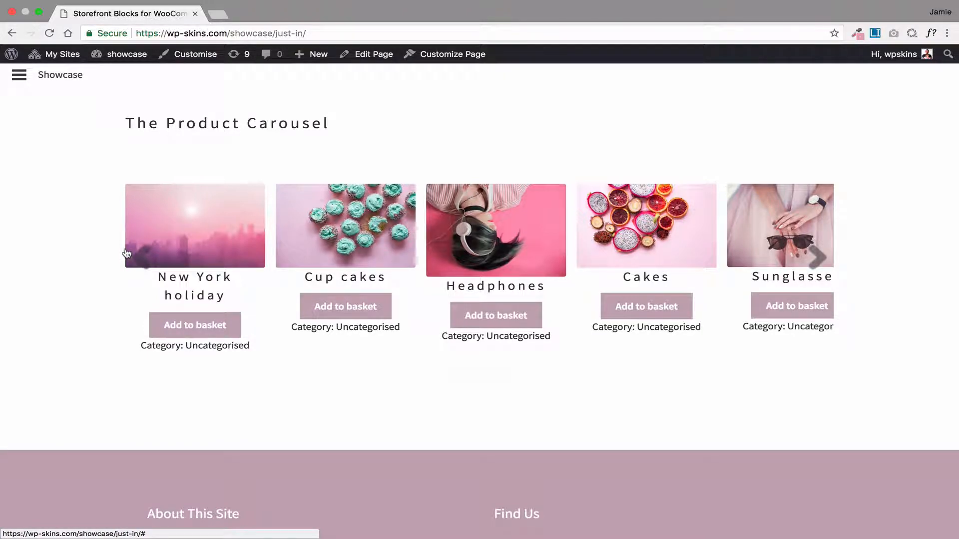
click(817, 257)
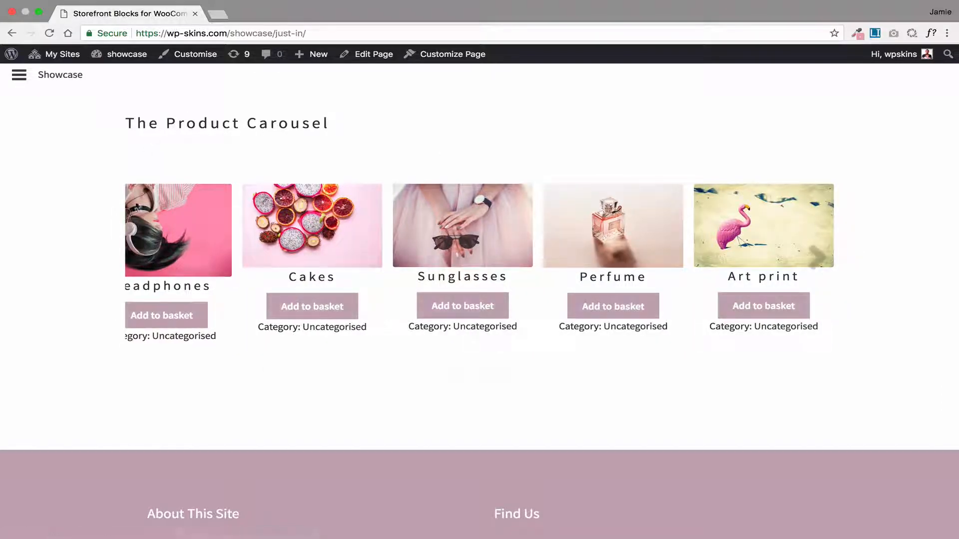
Open the Storefront Blocks for WooCommerce page for editing
scroll(164, 213, up, 10)
scroll(160, 215, up, 15)
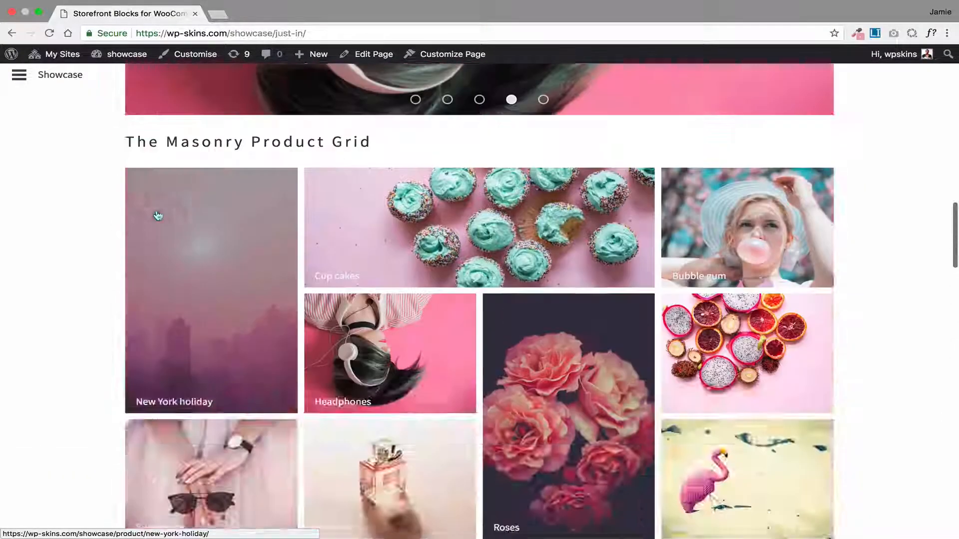
scroll(133, 214, up, 15)
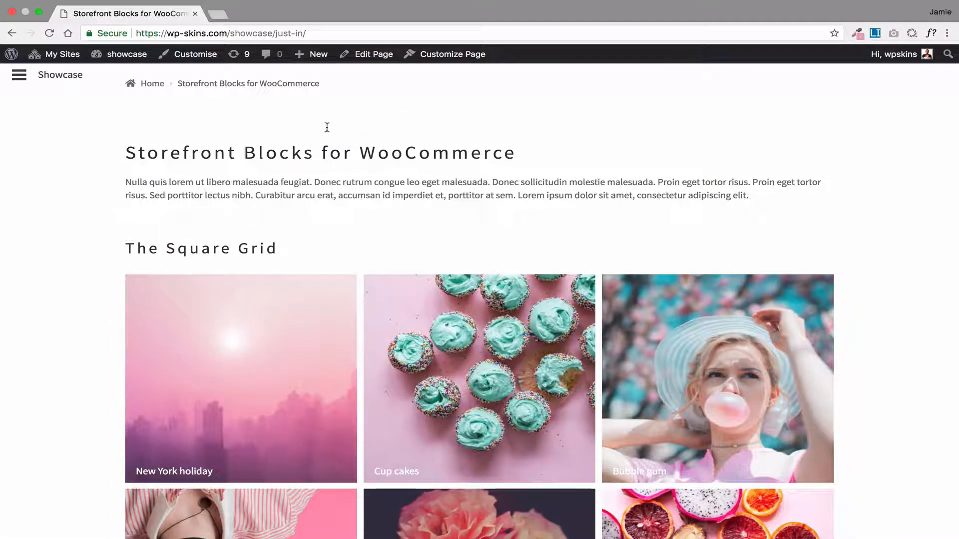
click(365, 56)
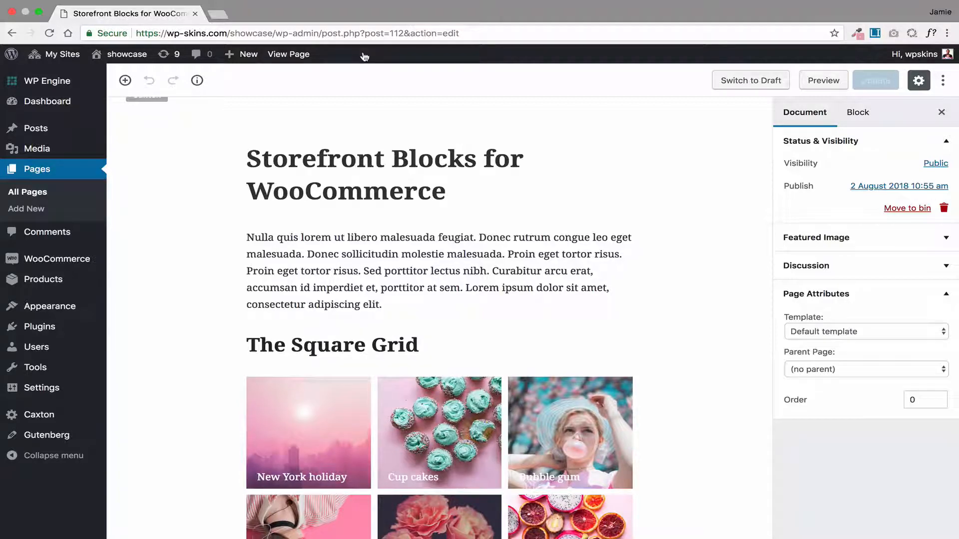
Insert a Product Square Grid block from the widget blocks on a new line below the introductory paragraph
scroll(391, 397, down, 2)
scroll(390, 397, down, 4)
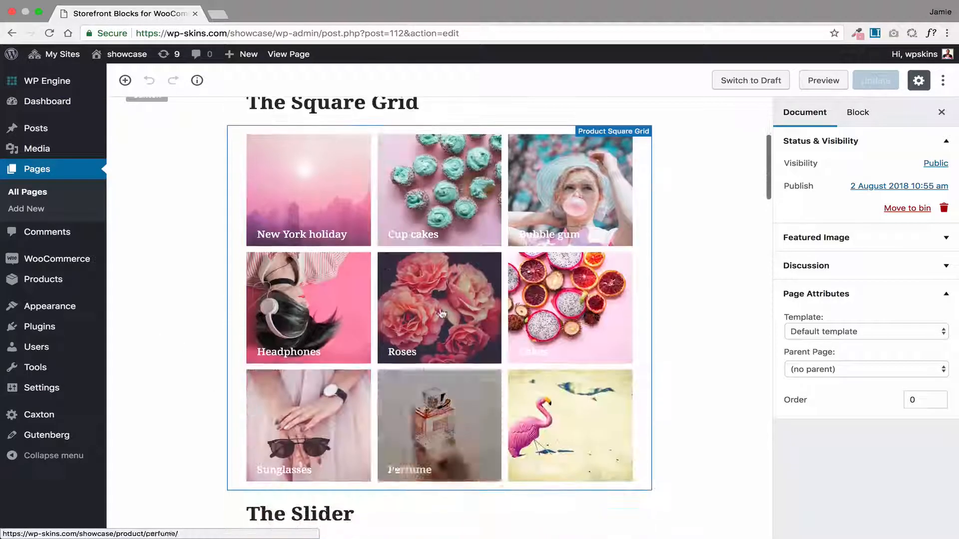
scroll(372, 274, up, 5)
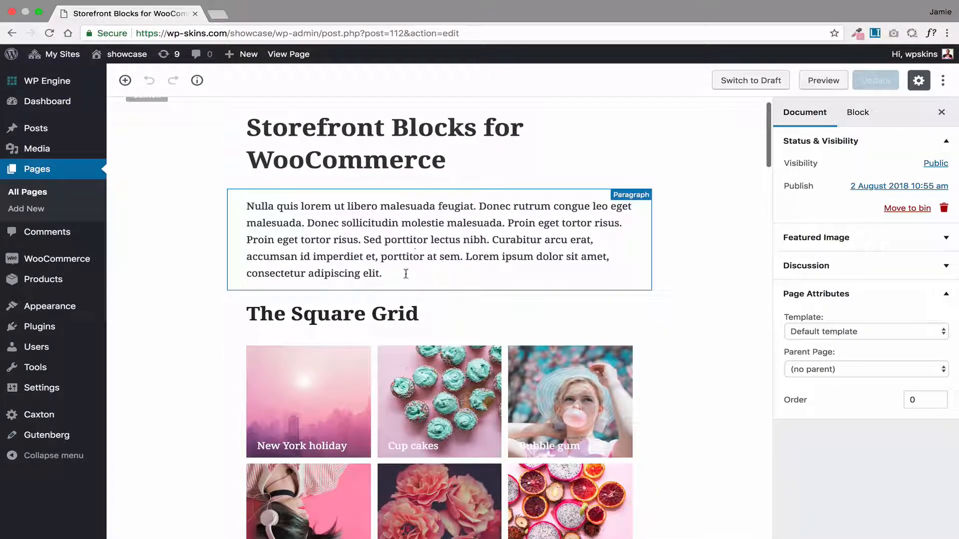
click(405, 274)
key(Return)
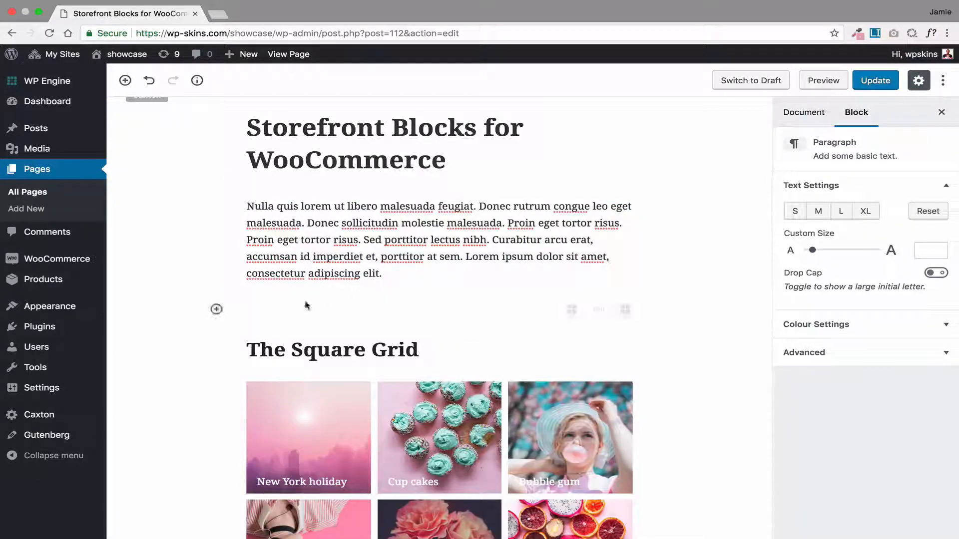
click(217, 310)
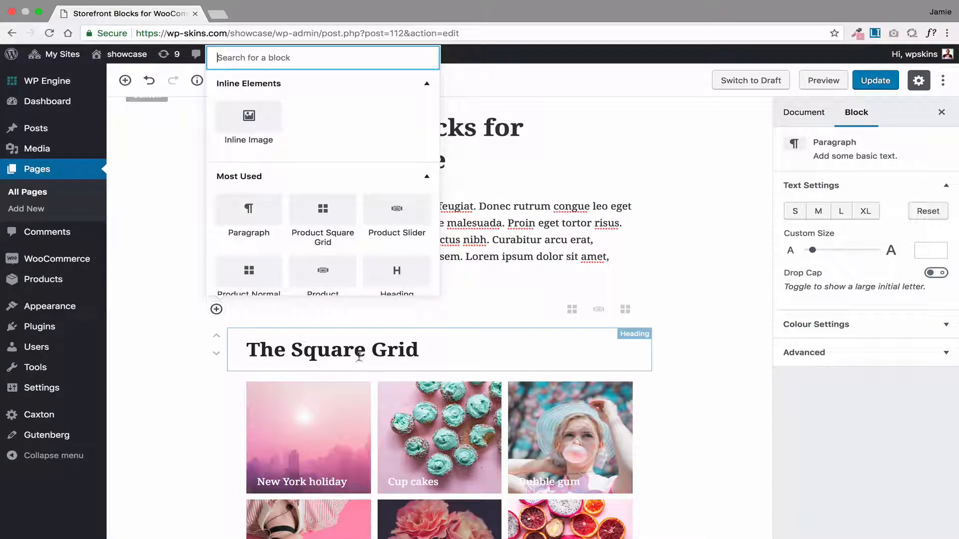
scroll(298, 238, down, 5)
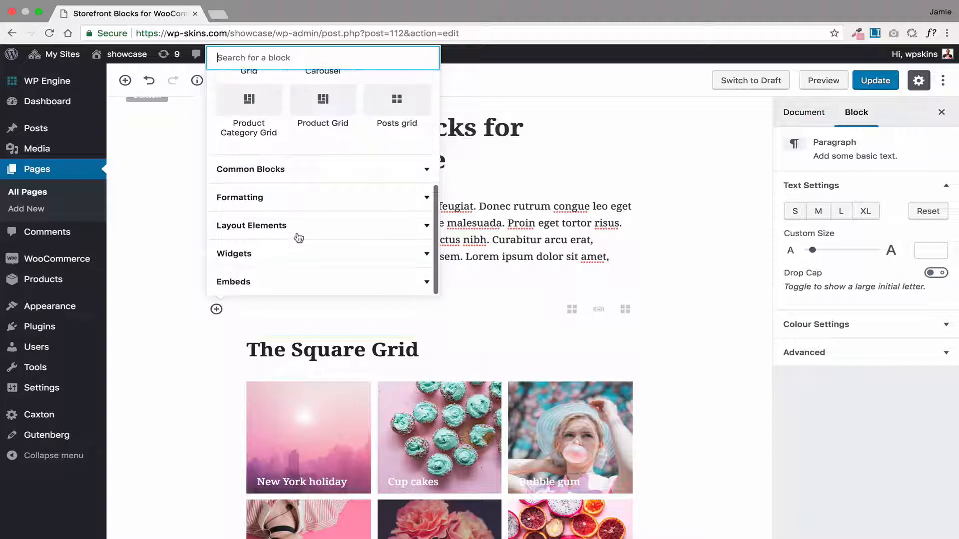
click(271, 256)
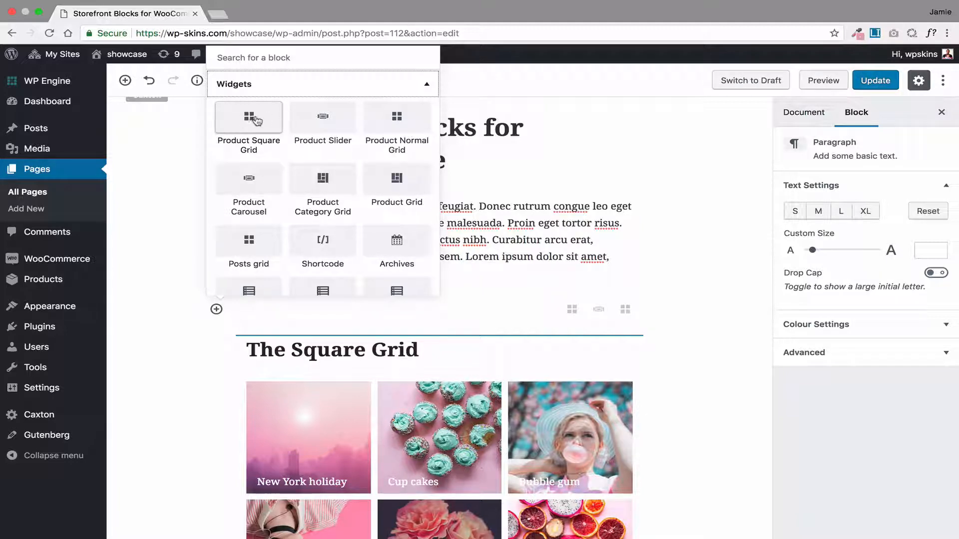
click(255, 120)
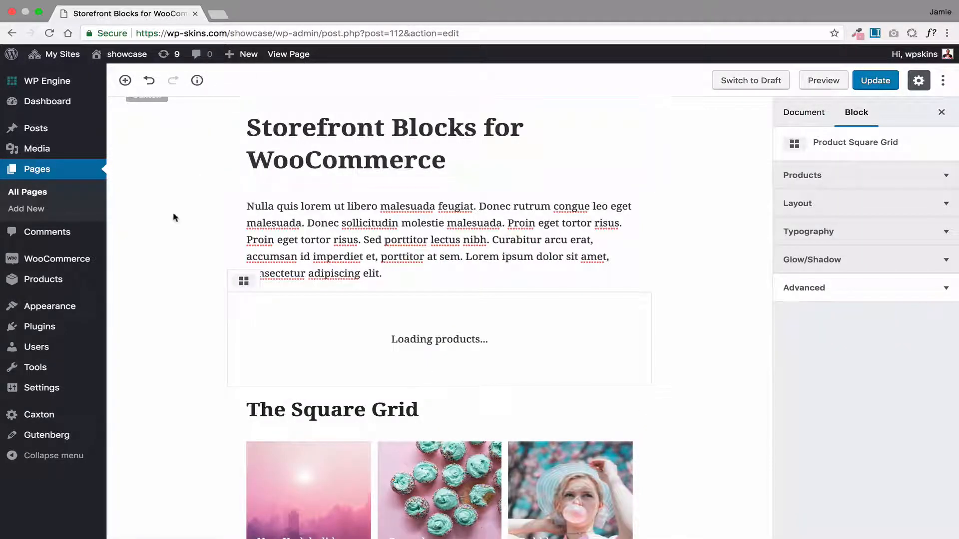
Remove the Product Square Grid block located directly below the introductory paragraph
scroll(176, 245, down, 3)
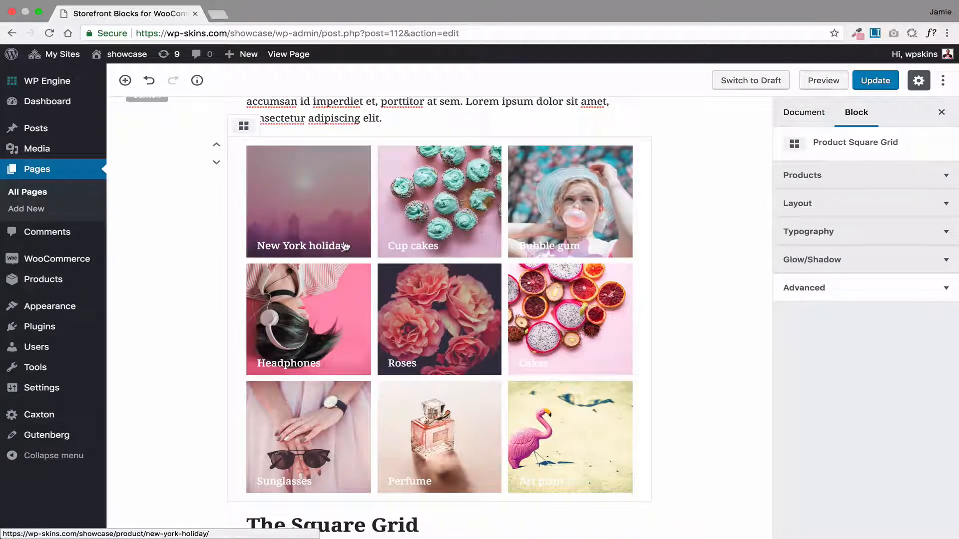
scroll(344, 245, up, 1)
click(662, 192)
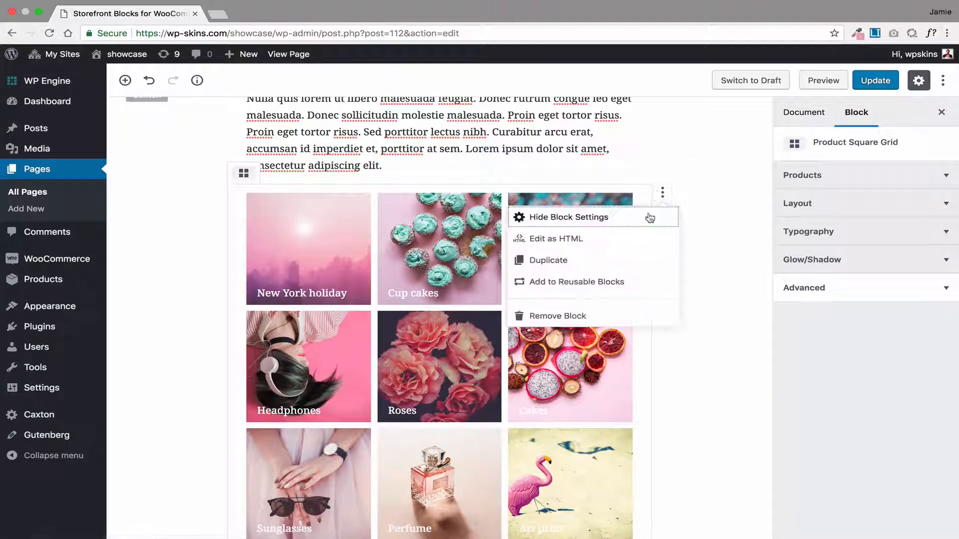
click(560, 317)
Select the product grid block under The Square Grid heading and review its product selection settings
scroll(308, 286, down, 4)
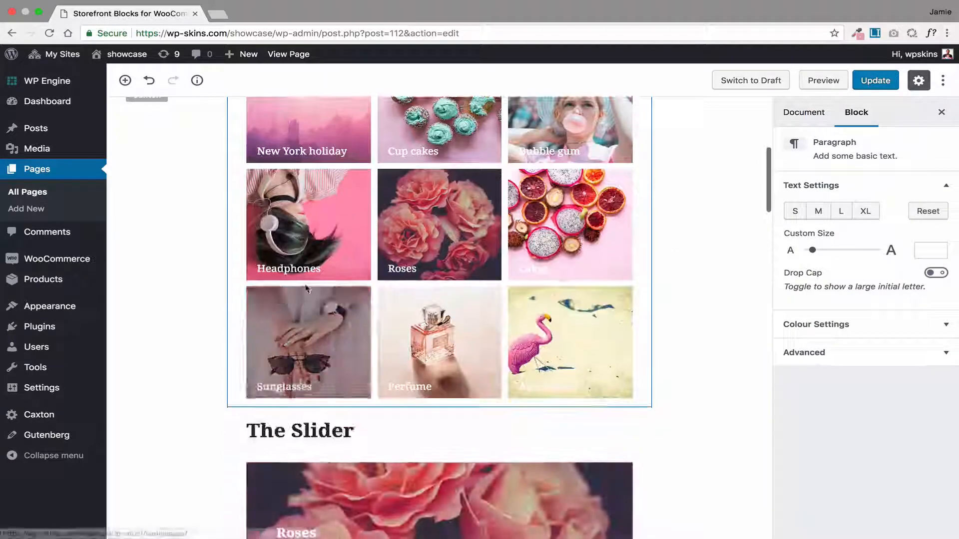
scroll(309, 286, up, 1)
scroll(308, 287, up, 2)
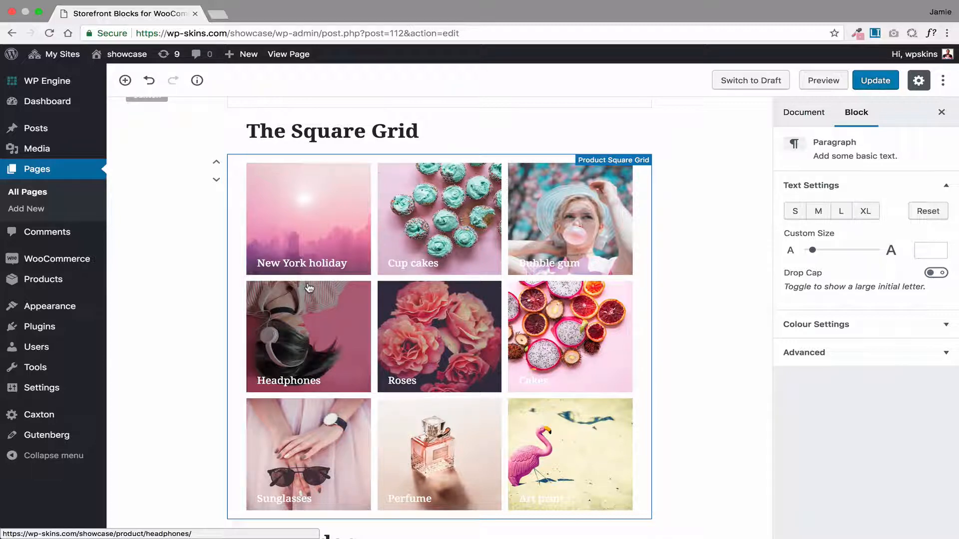
click(305, 234)
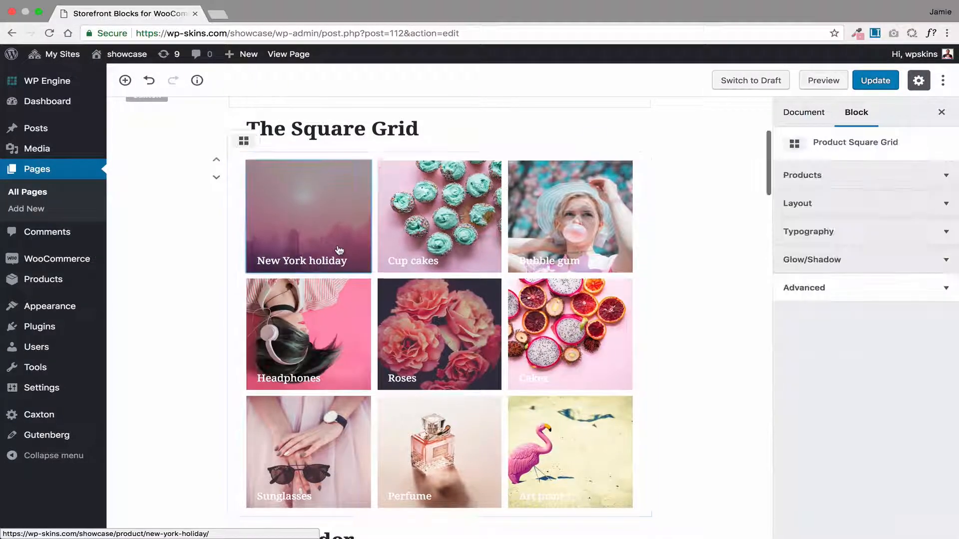
click(852, 180)
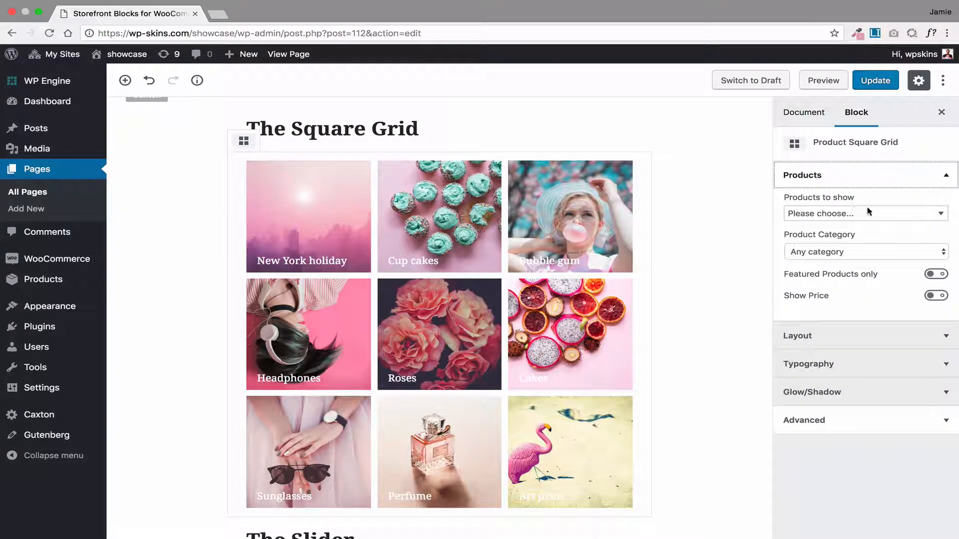
click(868, 212)
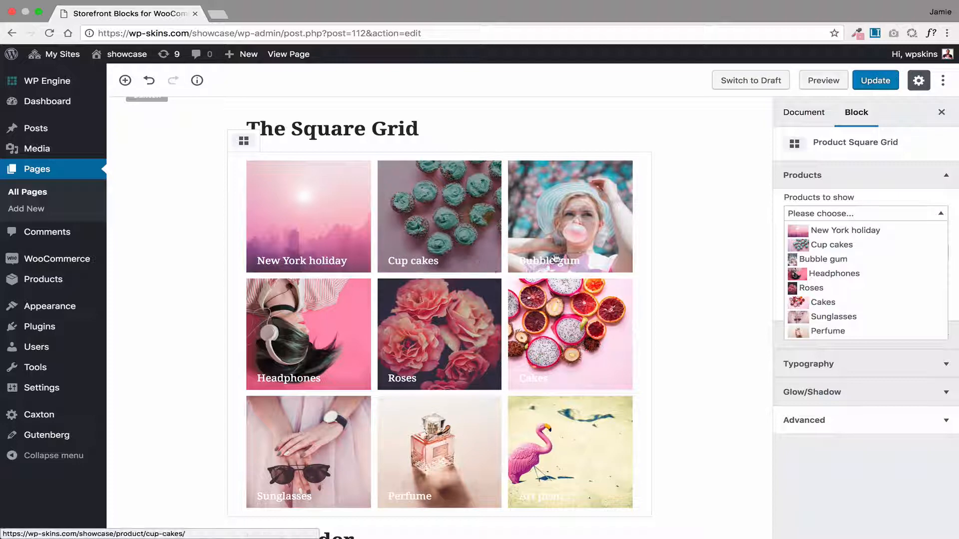
click(910, 180)
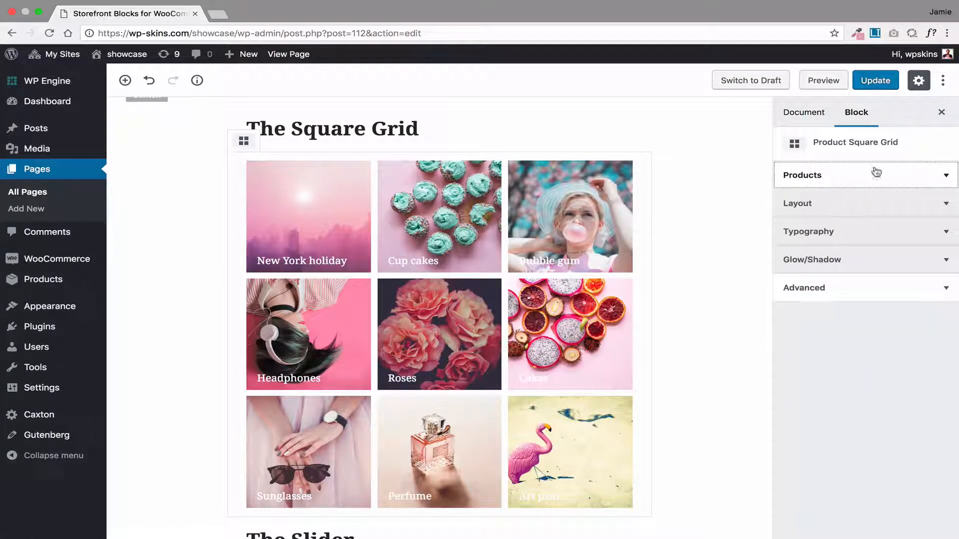
Try showing product prices on the square grid and turn them off again
click(876, 172)
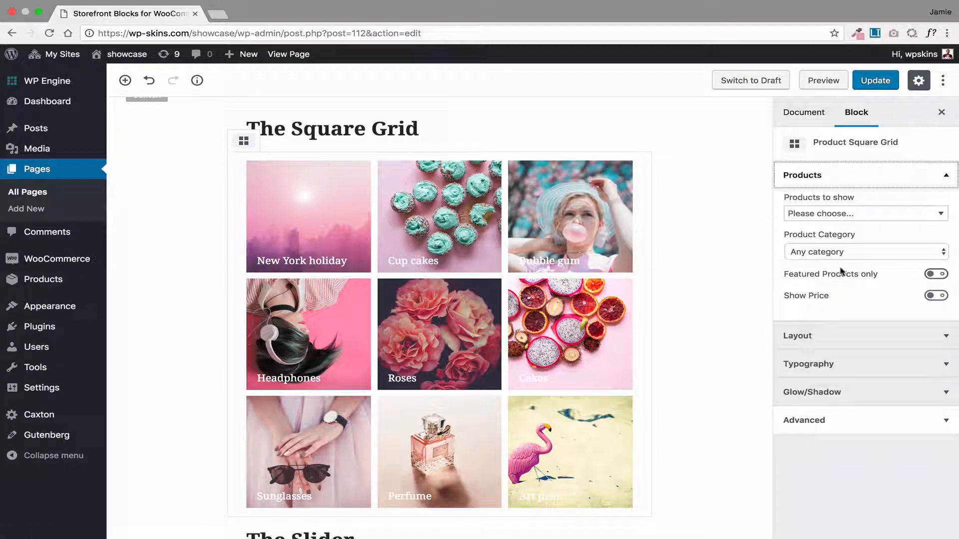
click(935, 297)
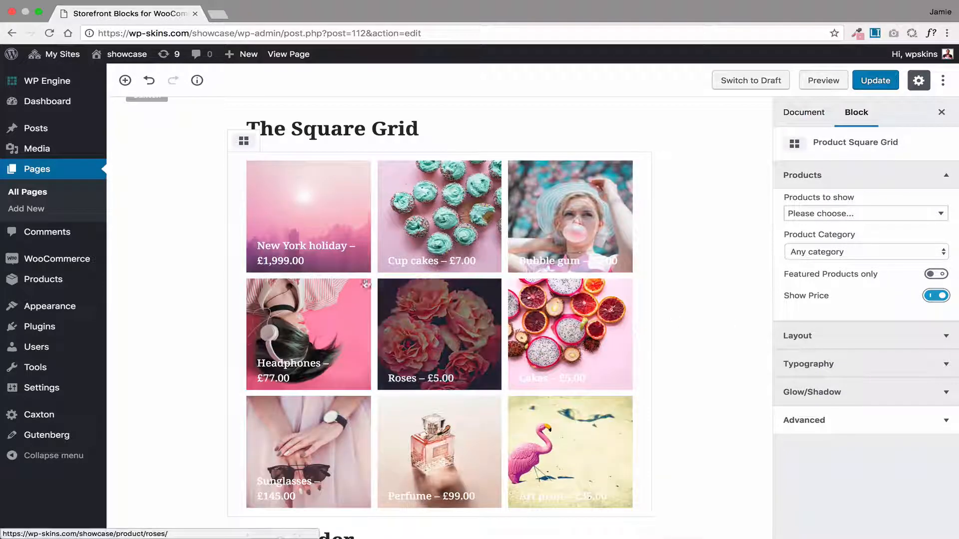
click(935, 296)
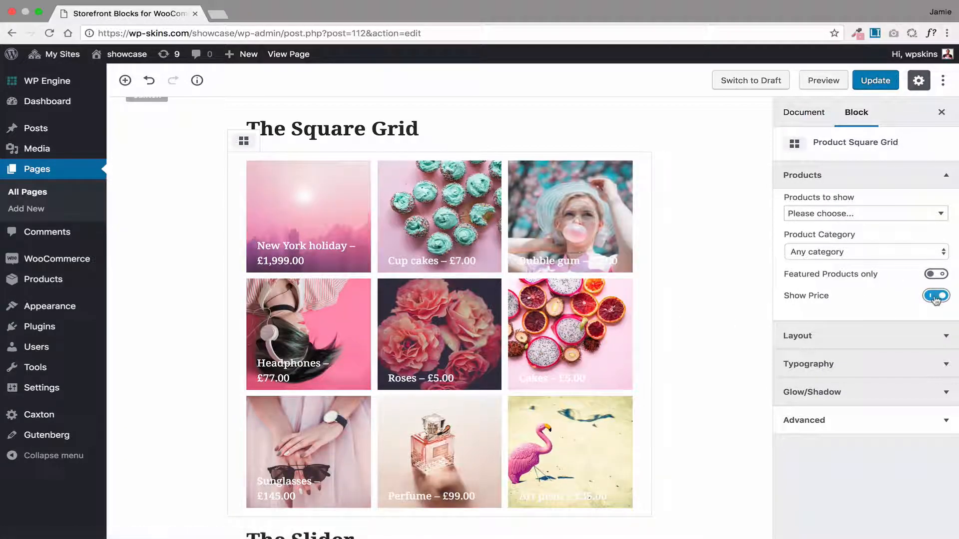
Make the product square grid full width and update the page
click(799, 334)
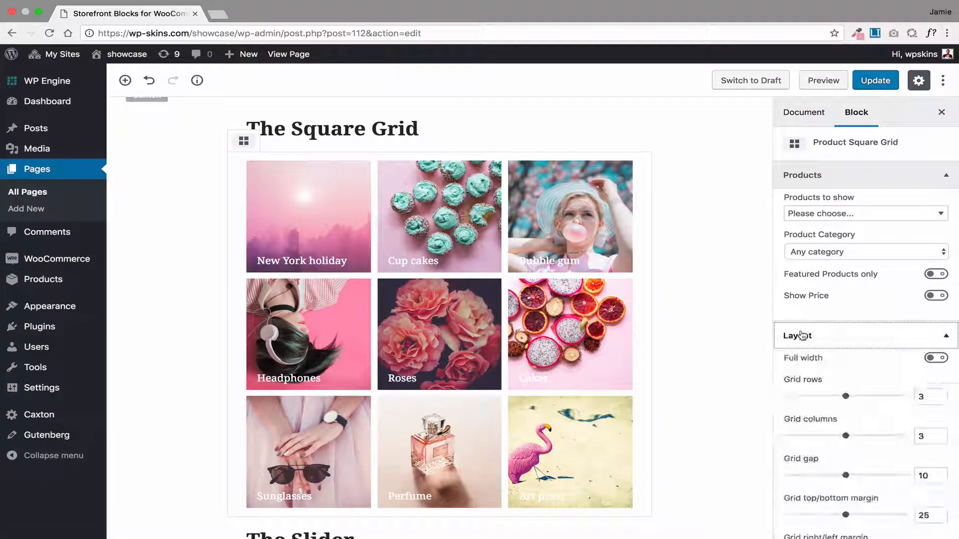
scroll(748, 341, down, 4)
scroll(748, 341, up, 5)
scroll(748, 341, down, 1)
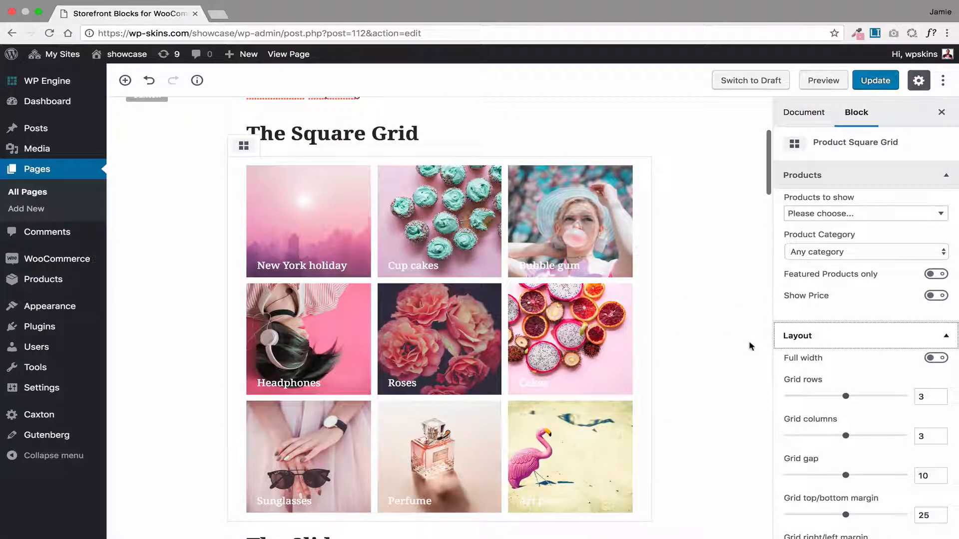
click(935, 358)
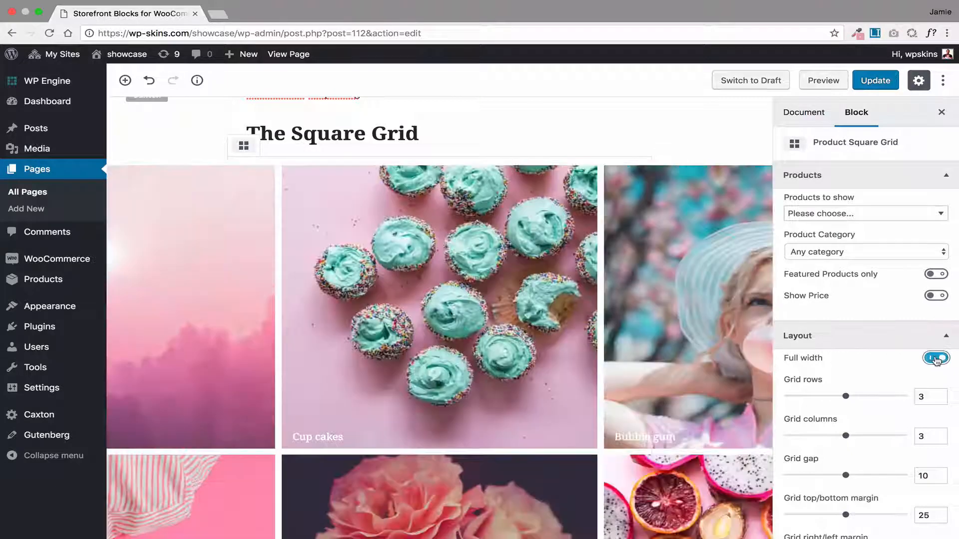
click(875, 80)
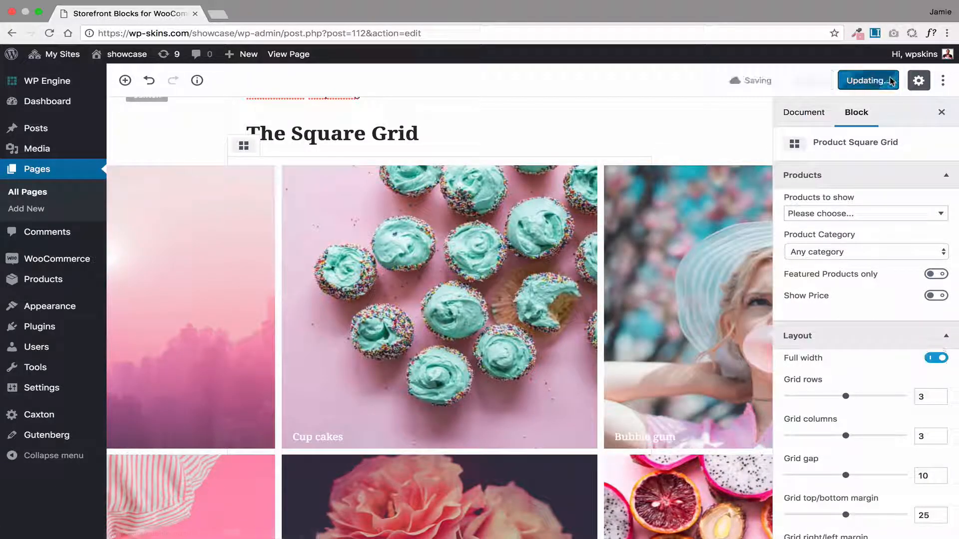
View the live page and examine how the square grid displays across the screen
click(287, 55)
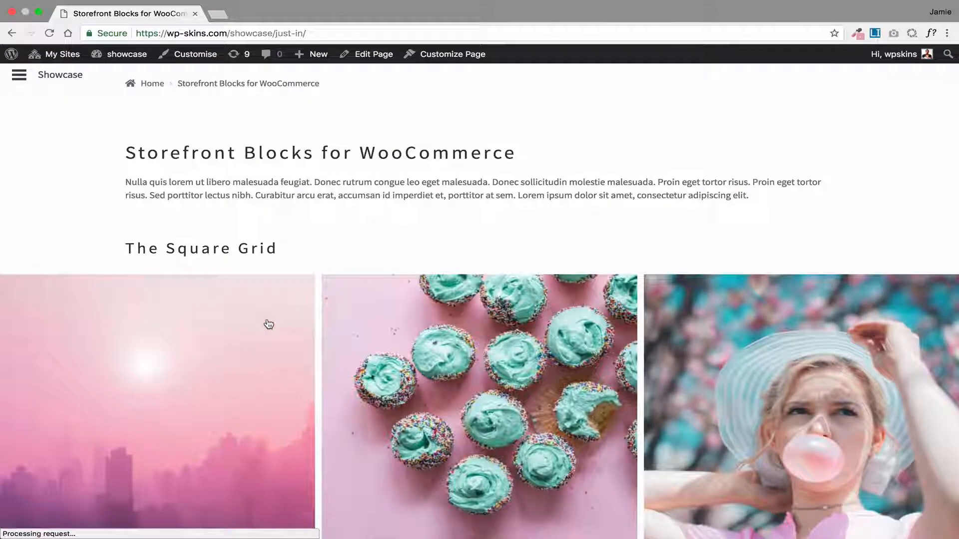
scroll(268, 324, down, 4)
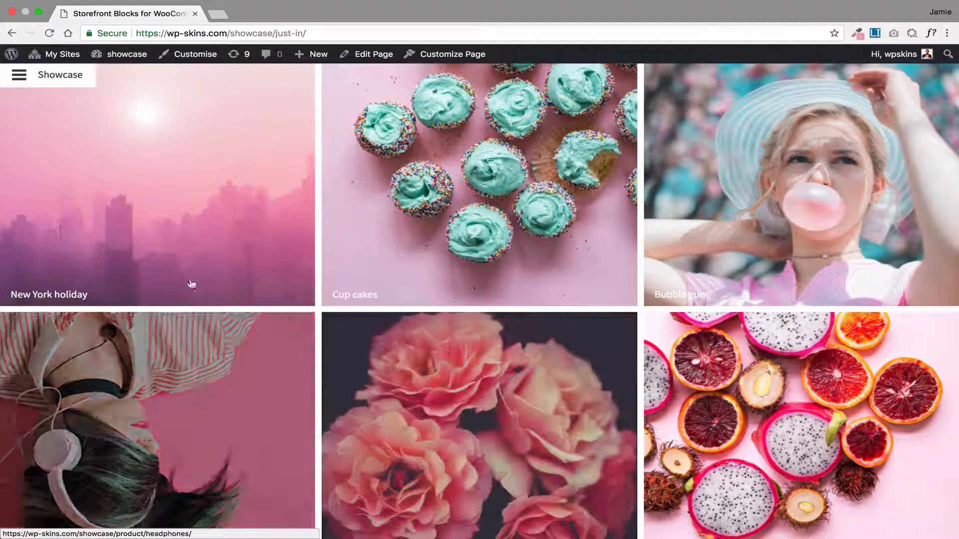
scroll(488, 298, up, 2)
scroll(488, 299, up, 2)
Reopen the page for editing and turn off full width for the product square grid
click(370, 58)
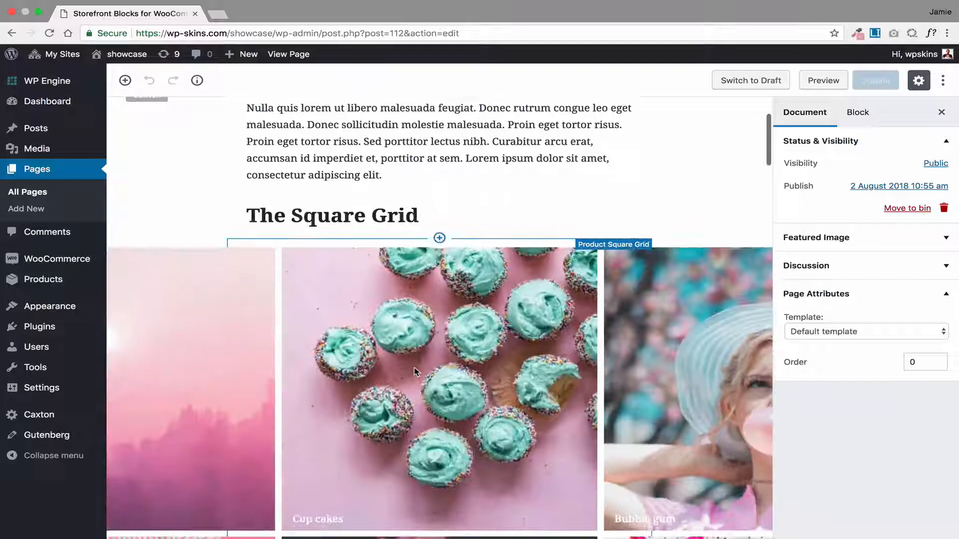
click(414, 372)
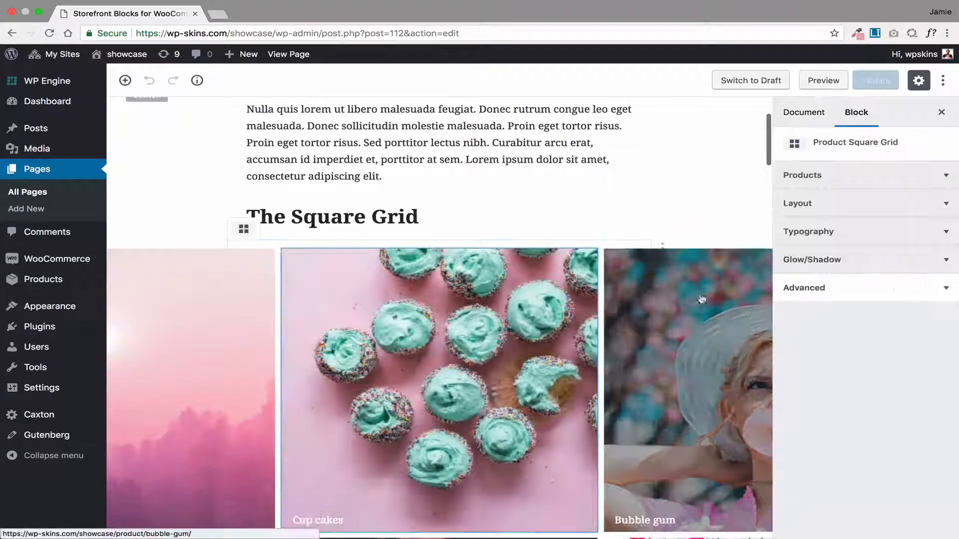
click(824, 203)
click(937, 227)
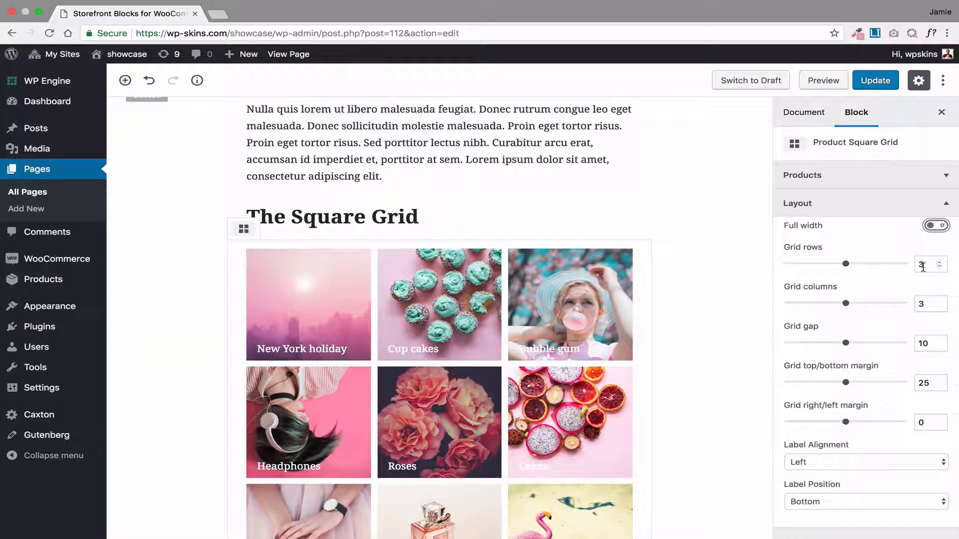
Set the square grid to 4 columns and 2 rows, after trying 1 row and 3 rows
text(1)
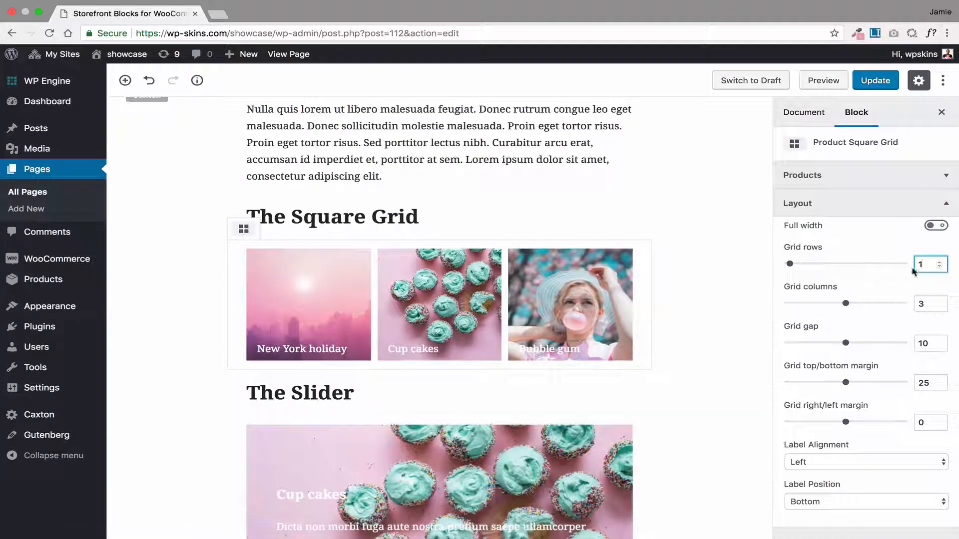
text(3)
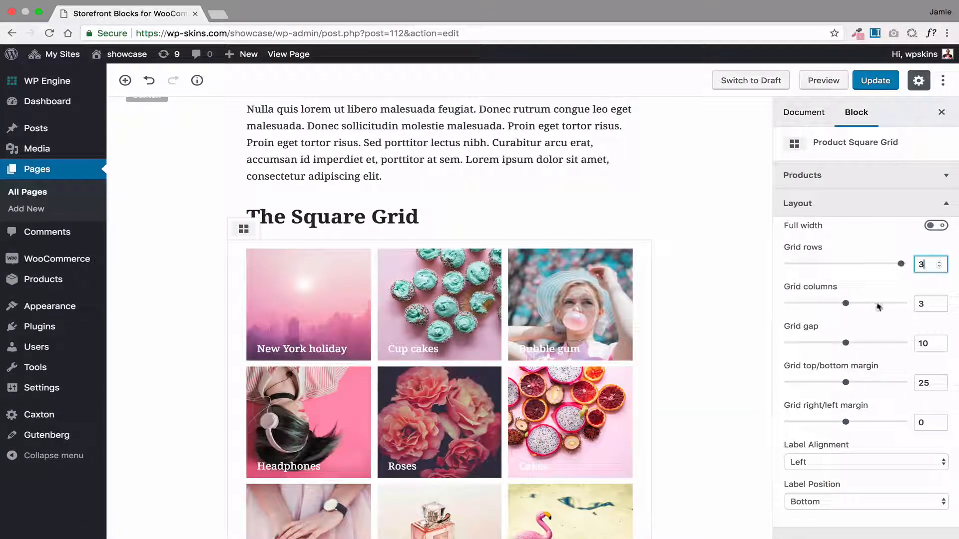
double_click(919, 303)
text(4)
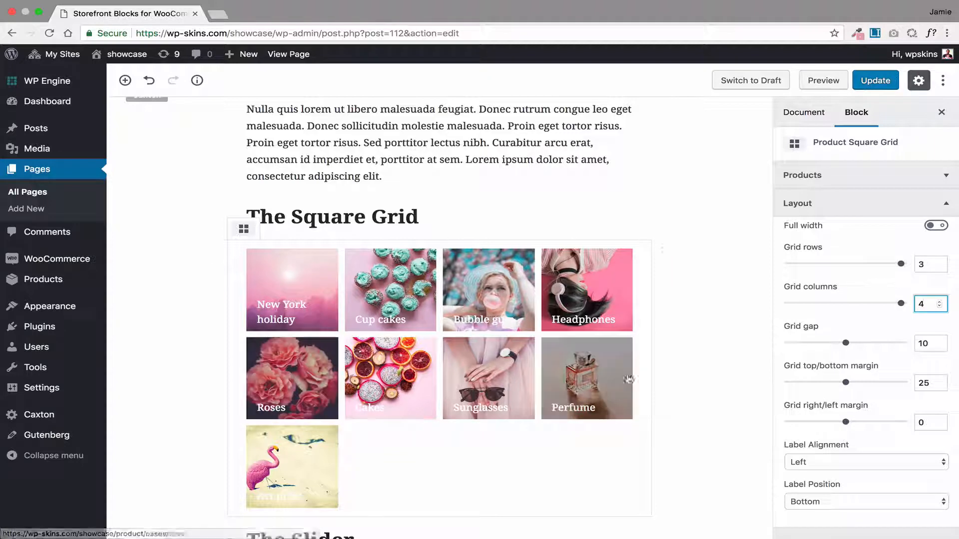
text(2)
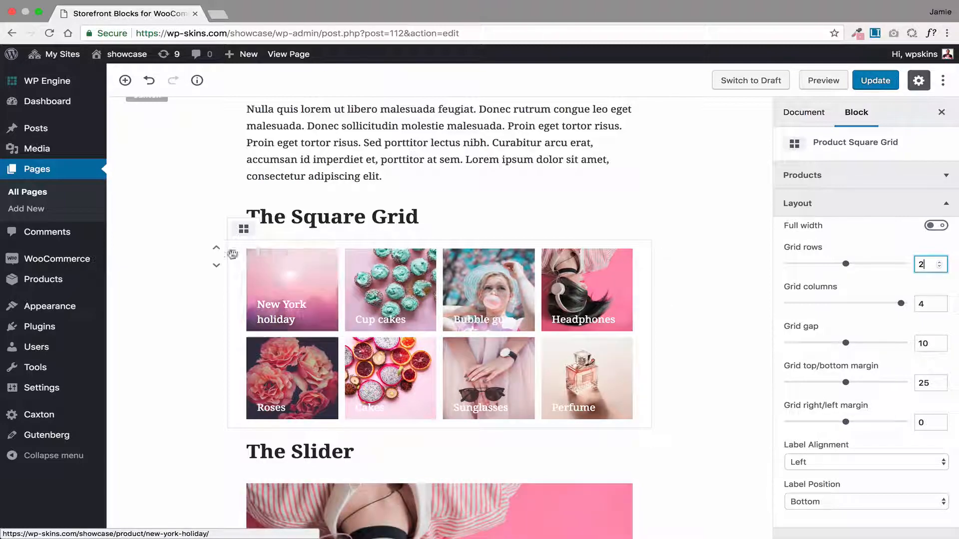
Move the square grid and its The Square Grid heading above the introductory paragraph, keeping the heading above the grid
scroll(188, 271, up, 2)
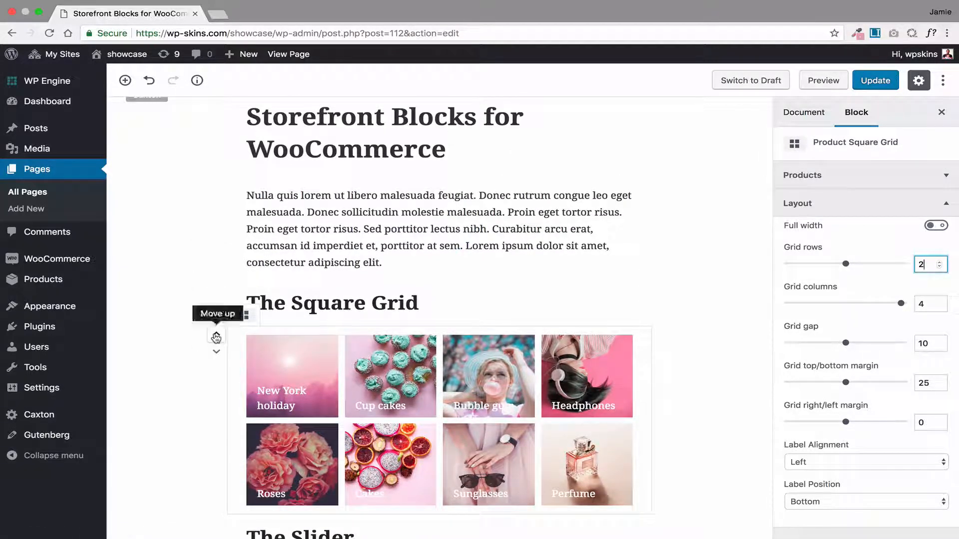
click(216, 335)
click(216, 327)
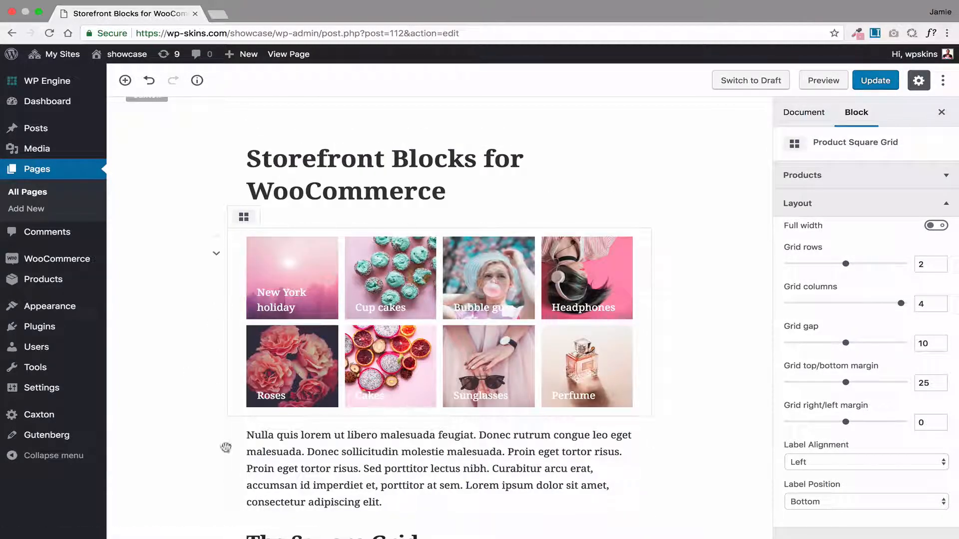
scroll(229, 453, down, 3)
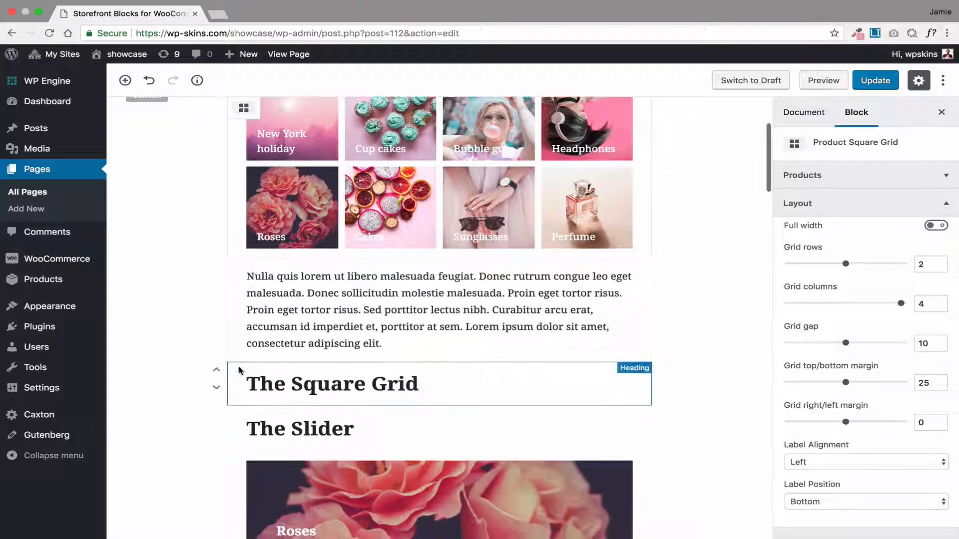
click(217, 370)
click(216, 370)
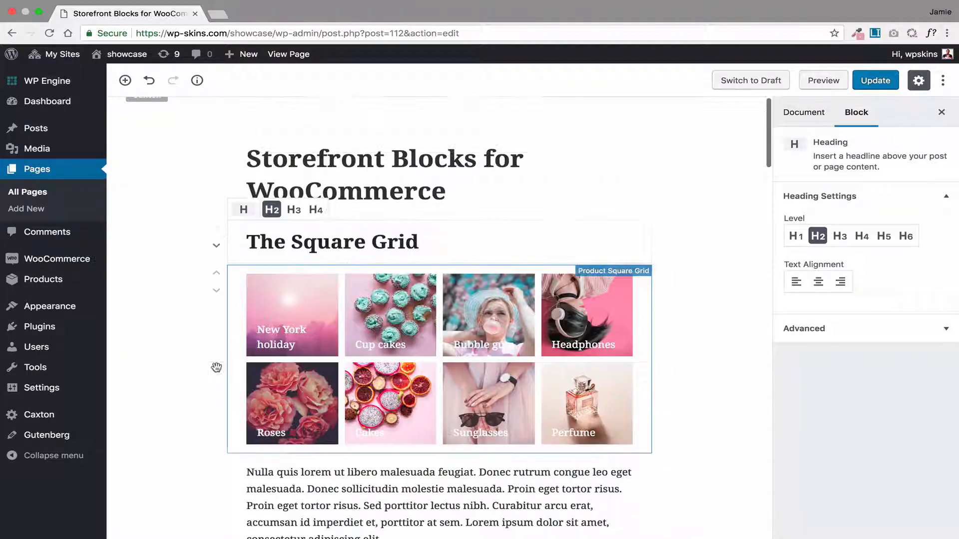
Set the product square grid to 3 columns with a grid gap of 5, after trying a gap of 0
click(389, 315)
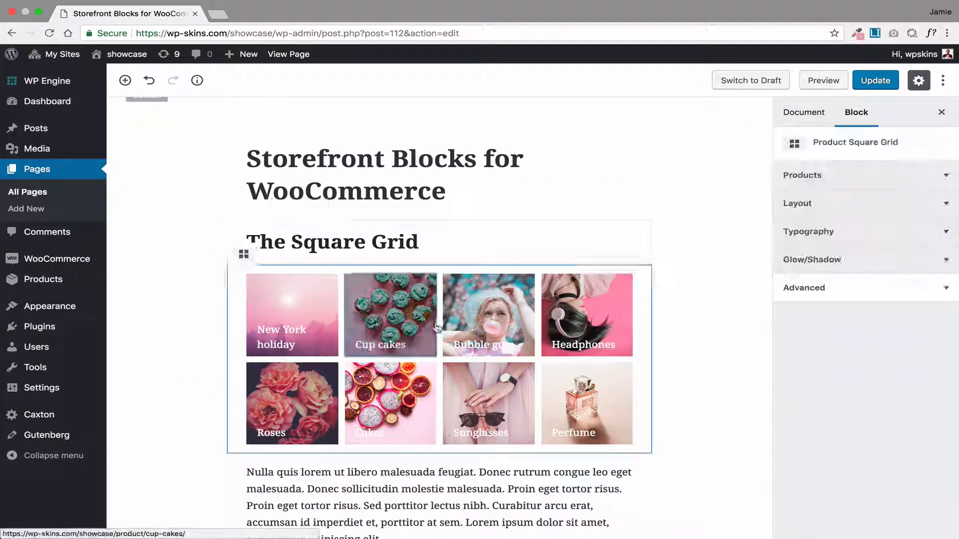
click(860, 205)
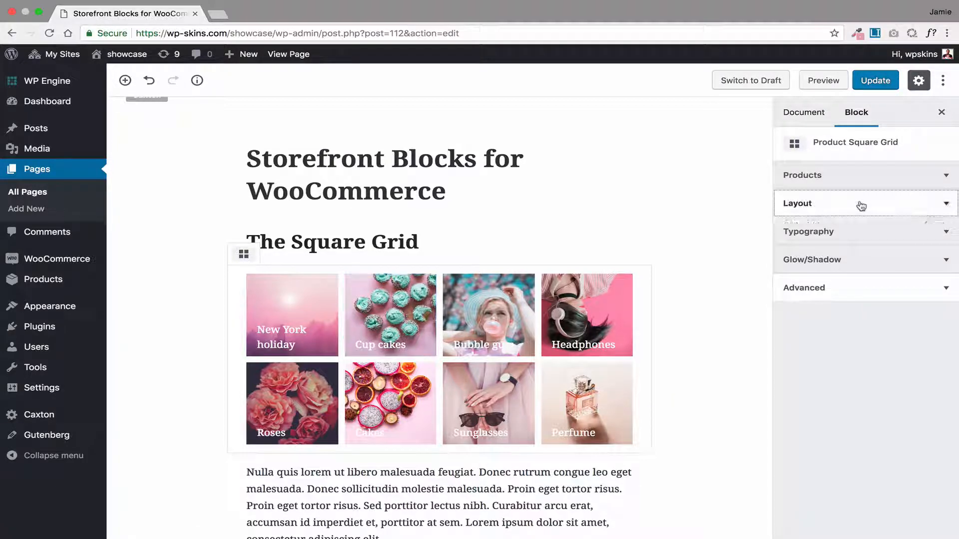
scroll(823, 415, down, 3)
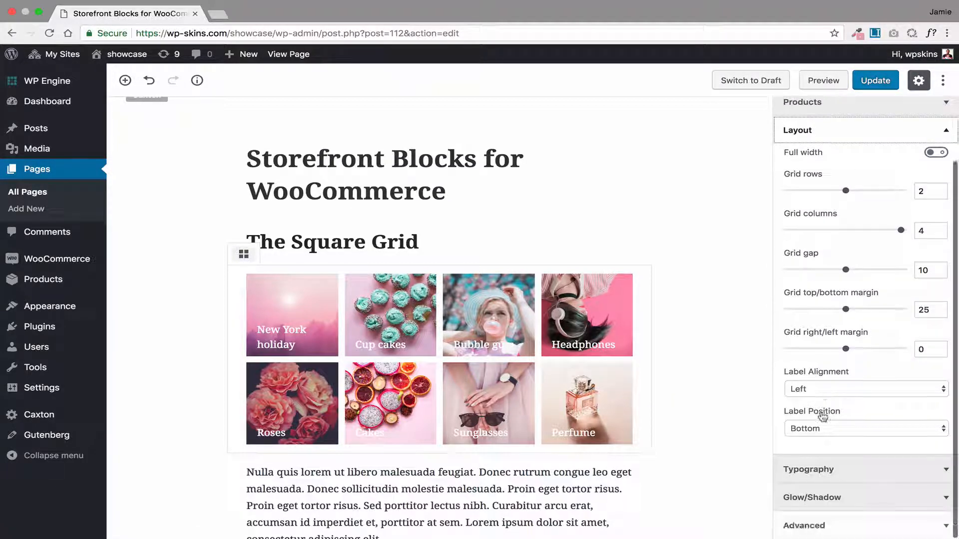
drag(845, 272, 772, 274)
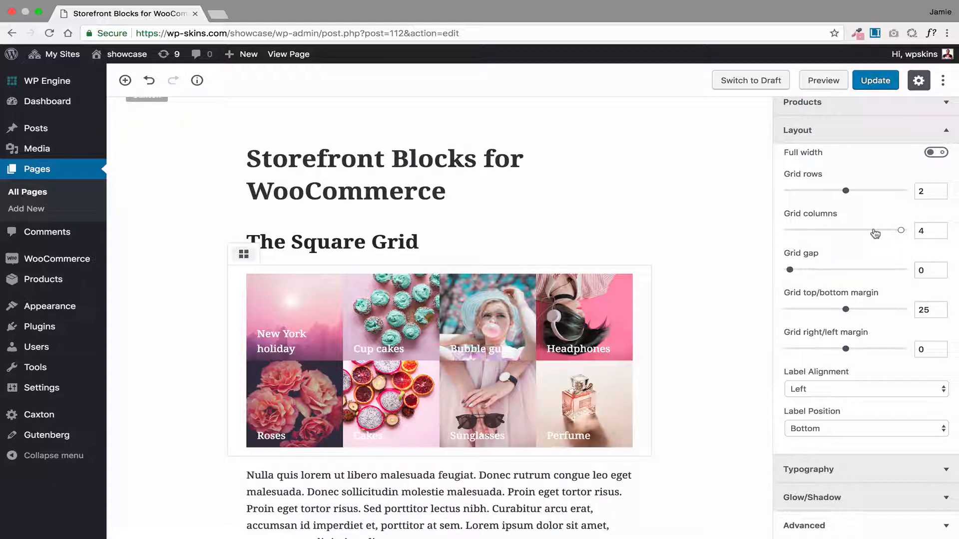
drag(875, 234, 854, 233)
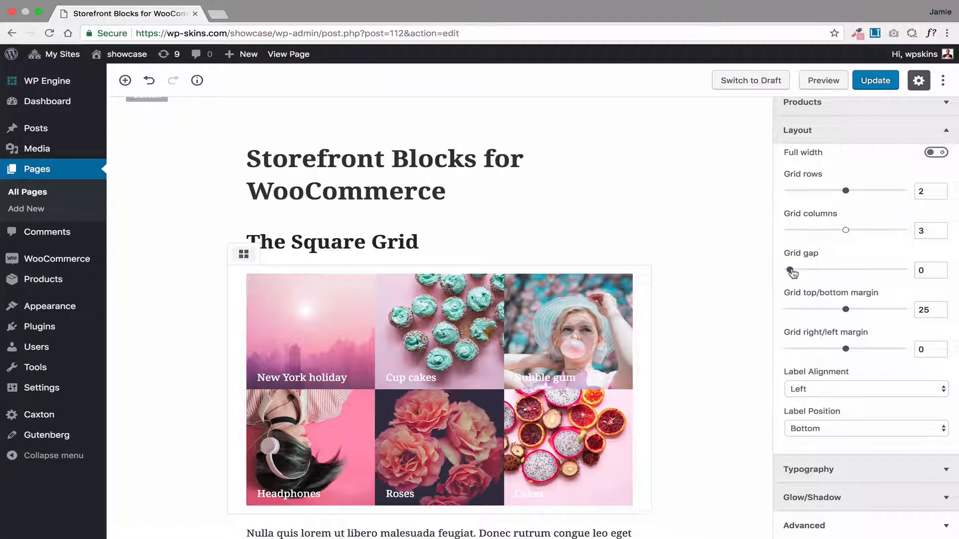
mouse_move(790, 272)
mouse_down()
mouse_move(924, 268)
mouse_move(753, 278)
mouse_move(860, 272)
mouse_move(787, 276)
mouse_move(802, 278)
mouse_up()
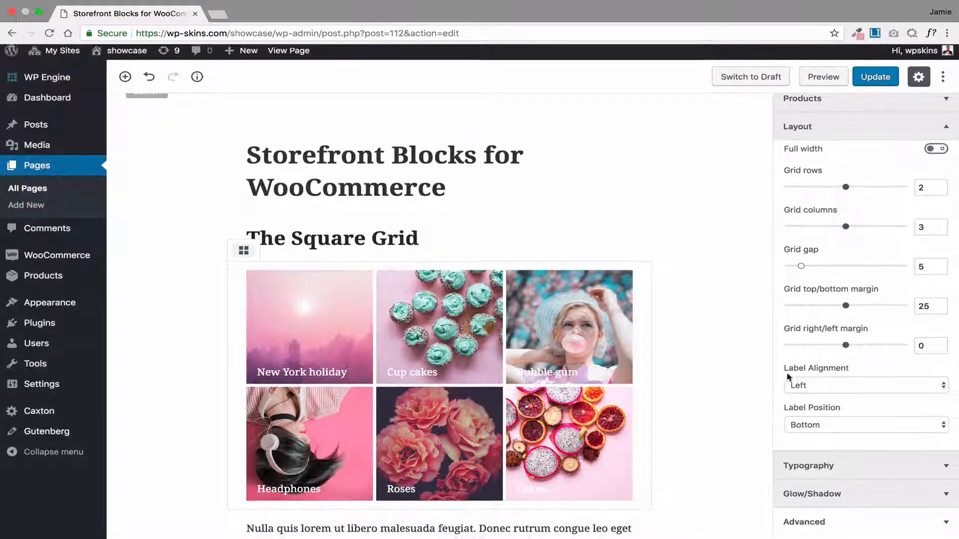
Try product labels with Center alignment and Mid position, and return them to Left alignment and Bottom position
click(835, 393)
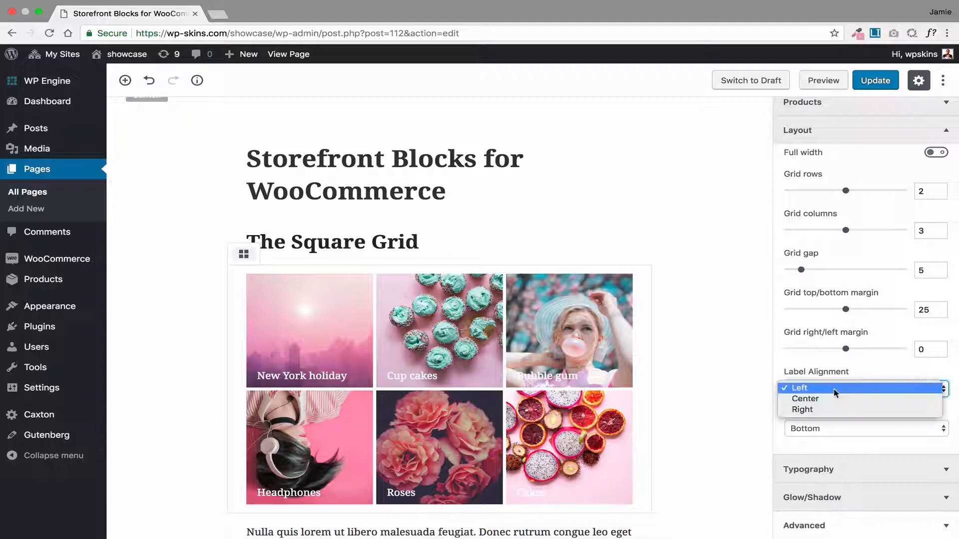
click(825, 400)
click(828, 433)
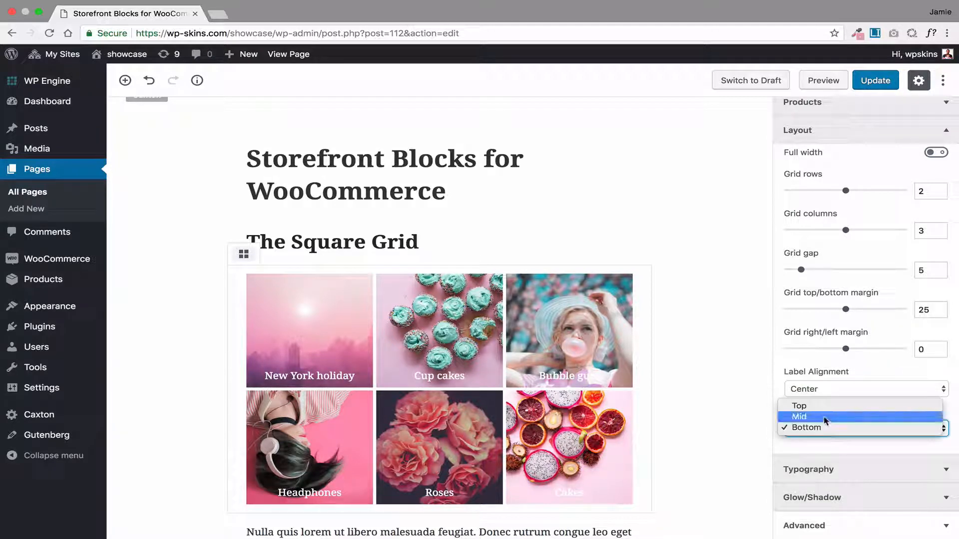
click(829, 415)
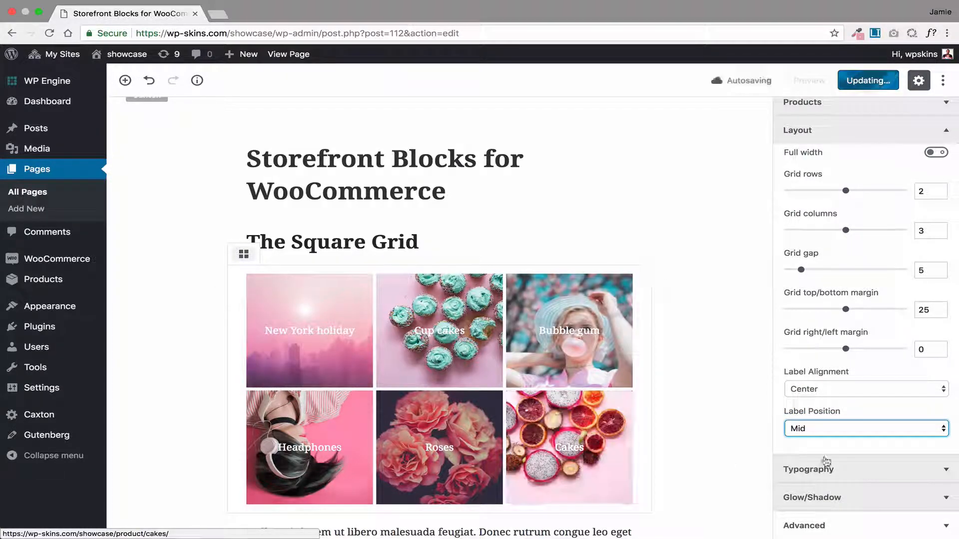
click(835, 391)
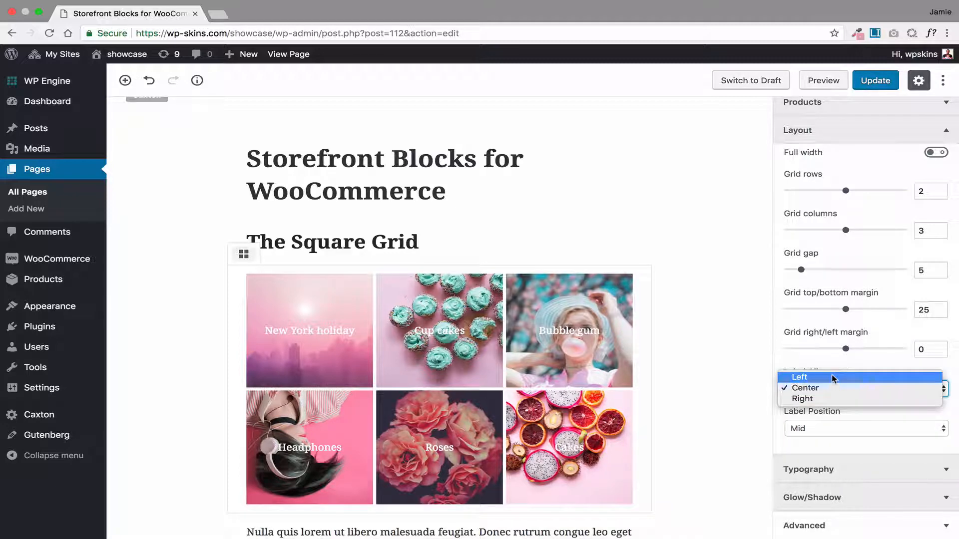
click(835, 378)
click(830, 428)
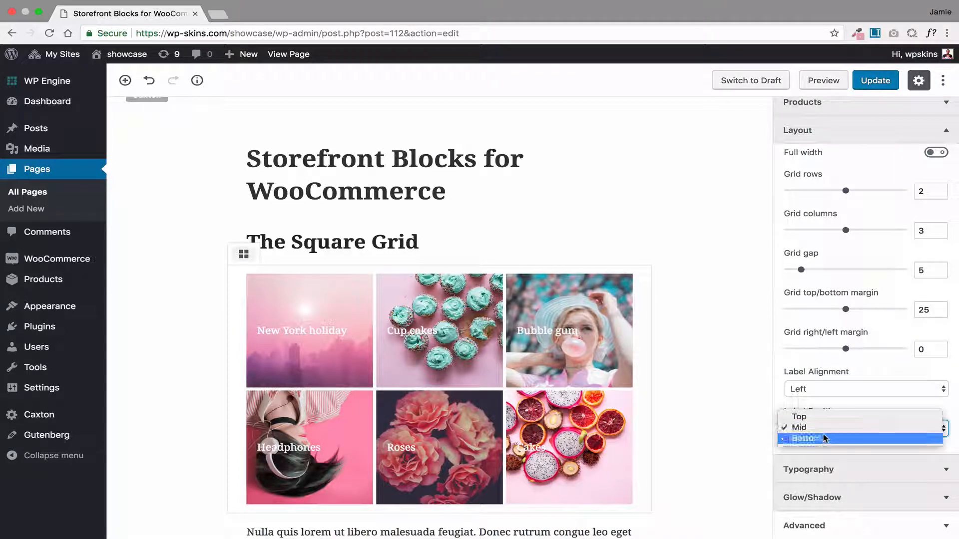
click(825, 438)
Set the square grid's label font size to 14 and look through the available fonts without choosing one
click(830, 475)
scroll(814, 368, down, 3)
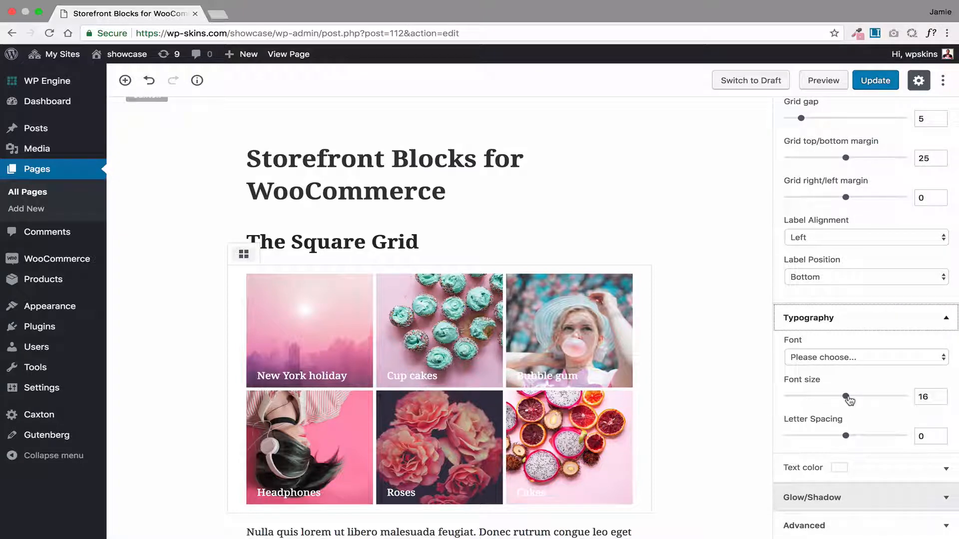
drag(849, 399, 793, 400)
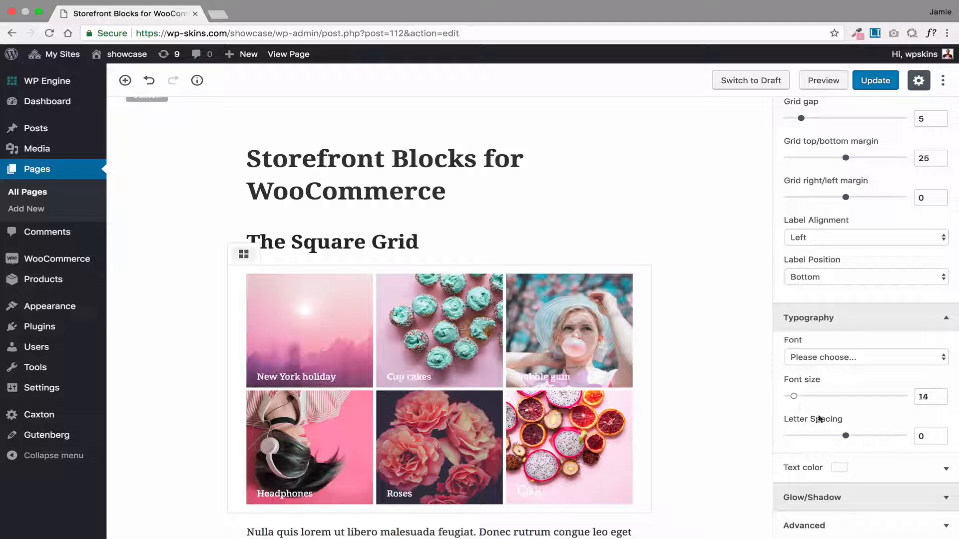
click(853, 357)
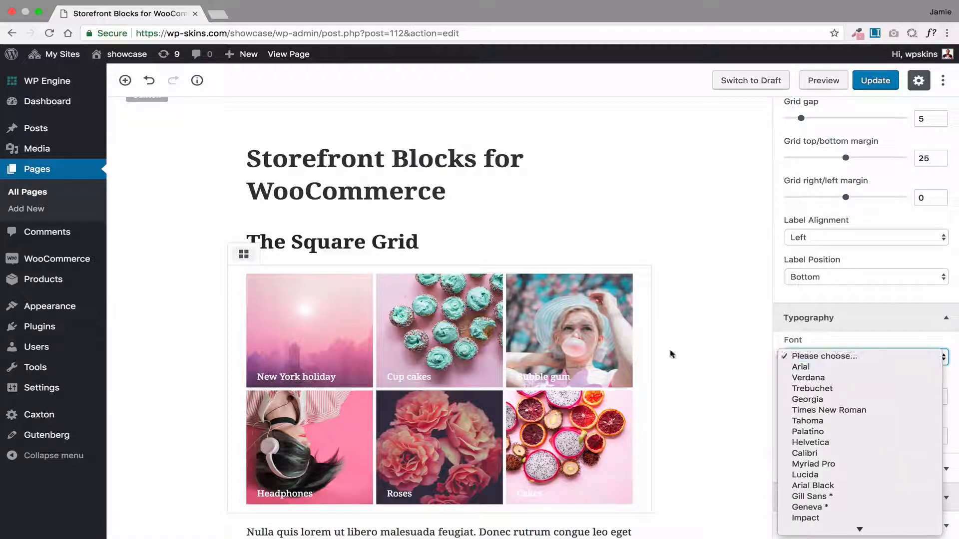
click(669, 351)
scroll(336, 357, down, 10)
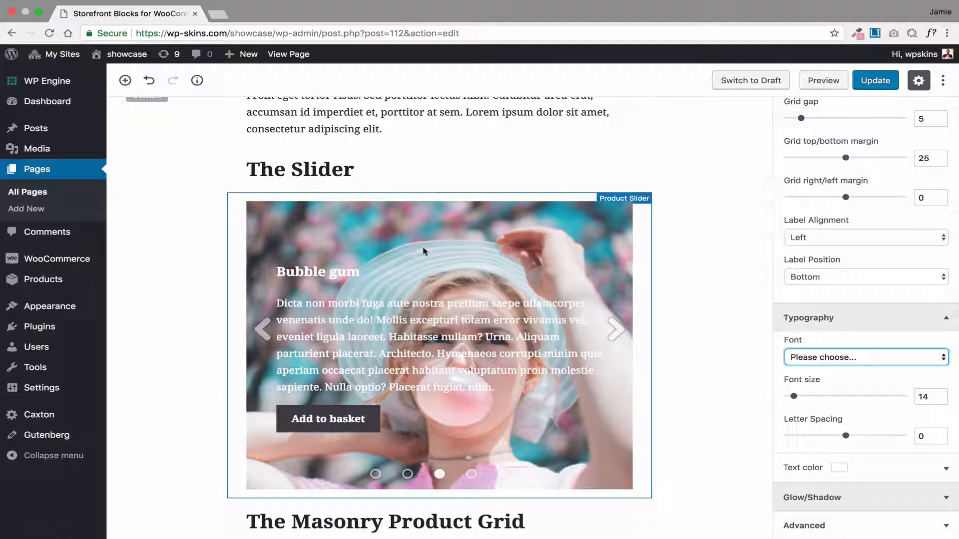
Set the product slider to full width with a slider height of 623 and Center text alignment
click(424, 251)
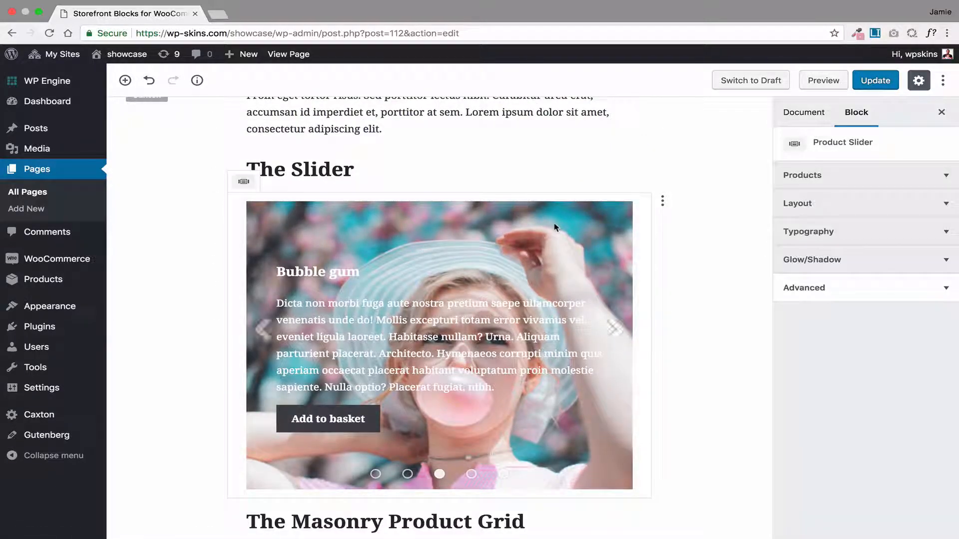
click(824, 175)
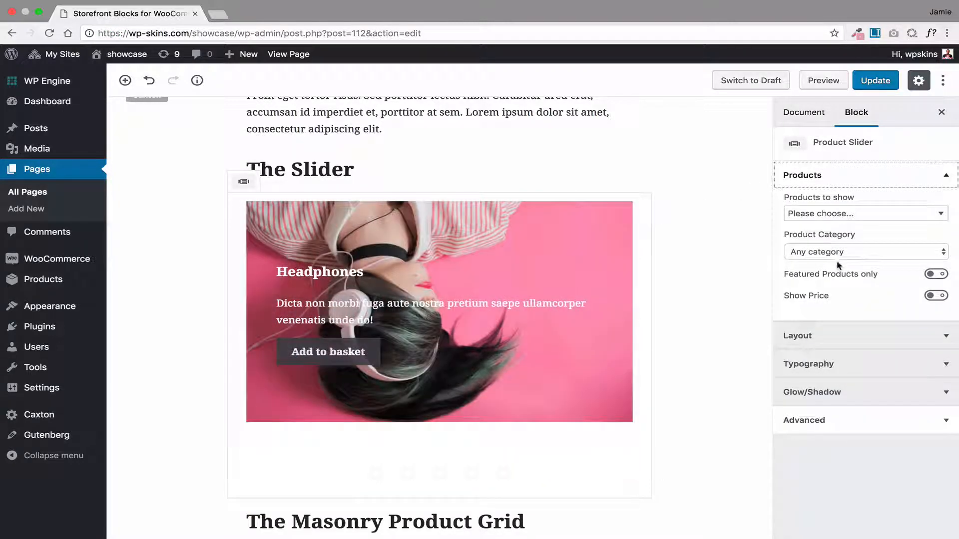
click(538, 304)
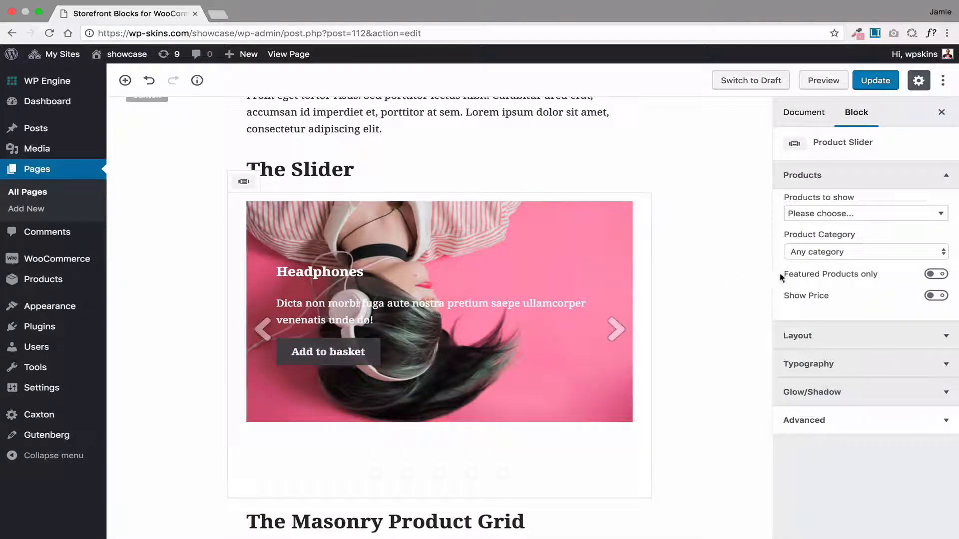
click(807, 335)
scroll(855, 407, down, 3)
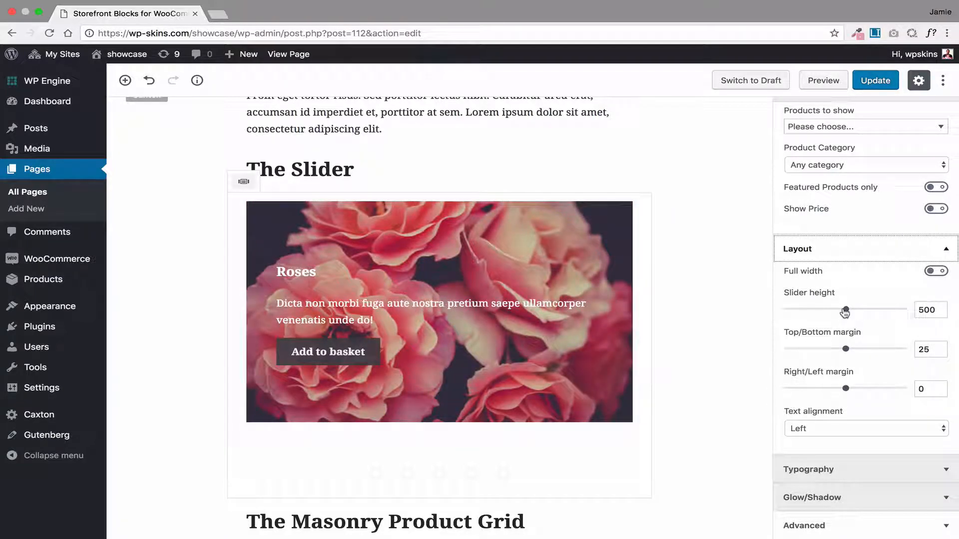
mouse_move(844, 312)
mouse_down()
mouse_move(856, 312)
mouse_move(786, 312)
mouse_move(849, 313)
mouse_move(830, 311)
mouse_up()
click(935, 271)
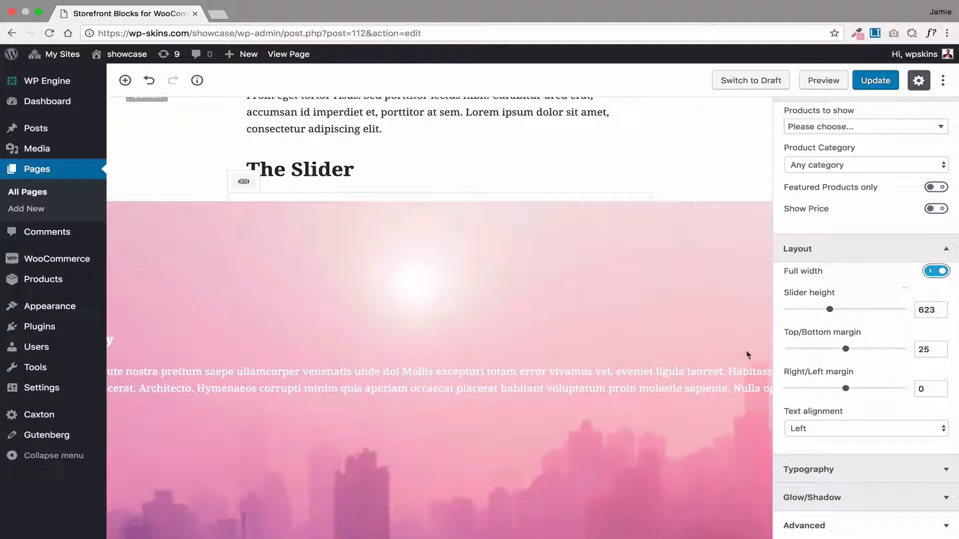
click(841, 428)
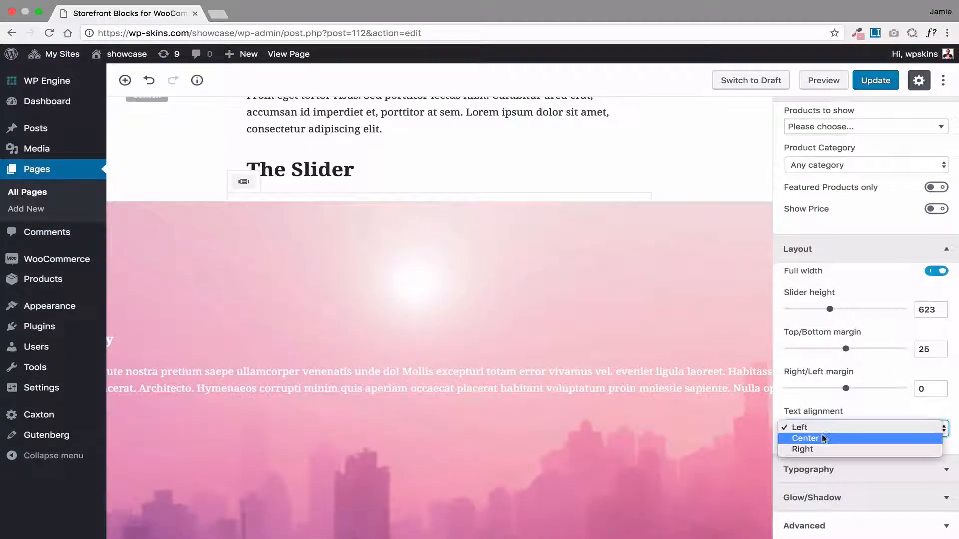
click(799, 438)
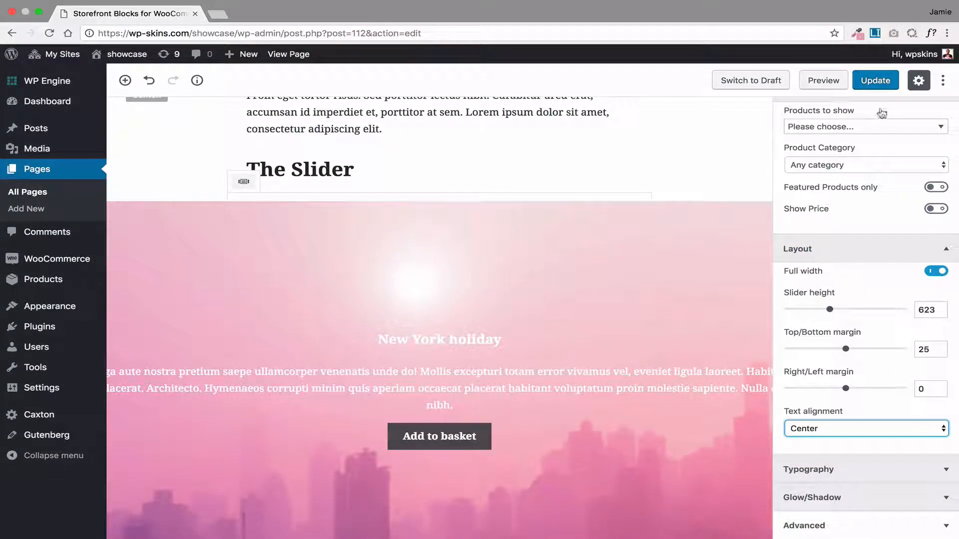
Update the page, view it live and switch through the slides of the full-width slider
click(874, 81)
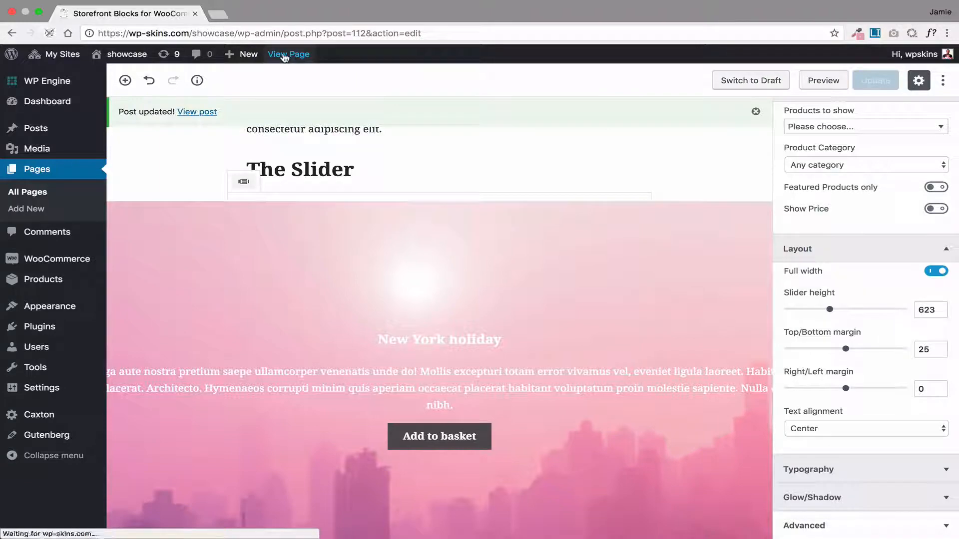
scroll(289, 269, down, 6)
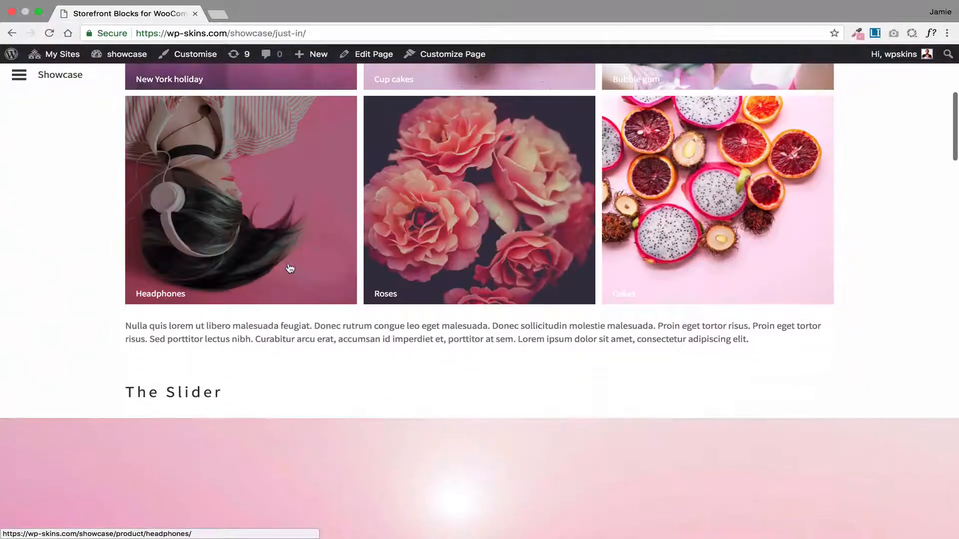
scroll(289, 269, down, 5)
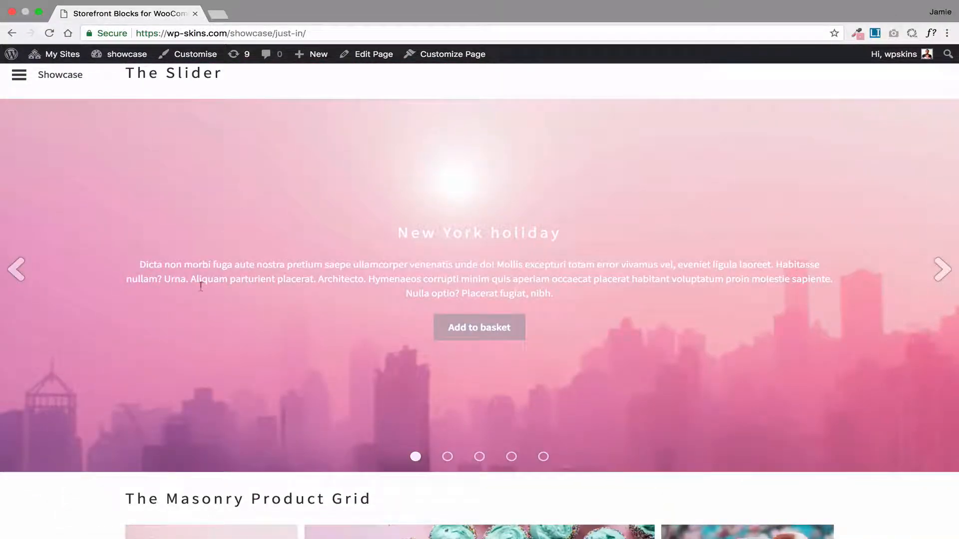
click(446, 457)
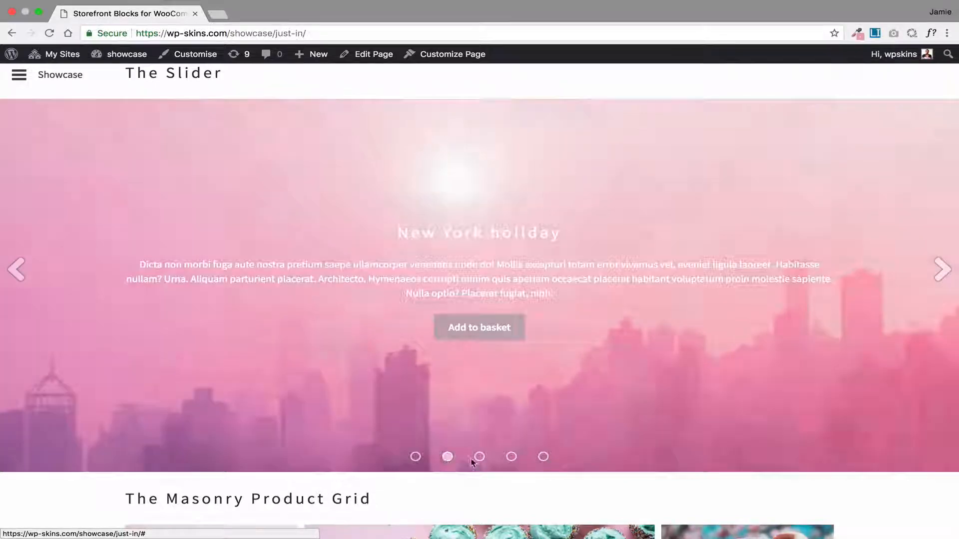
click(479, 457)
click(543, 457)
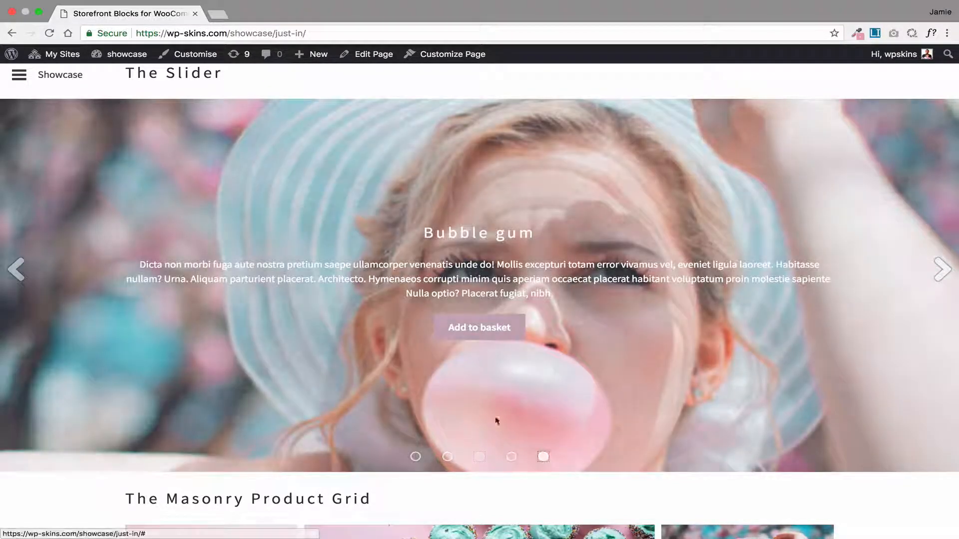
Return to editing the page and give the masonry product grid a row height of 140 and a grid gap of 0
click(372, 54)
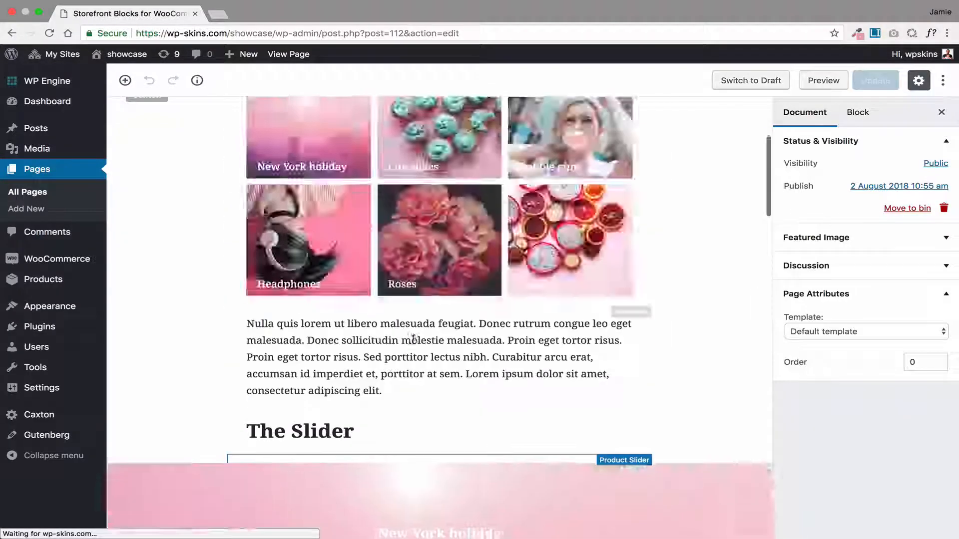
scroll(414, 339, down, 10)
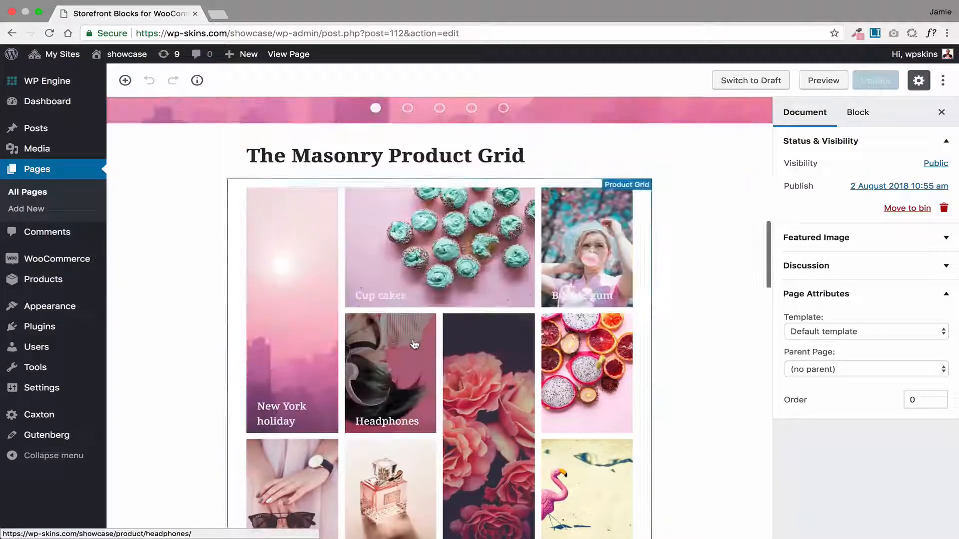
click(456, 244)
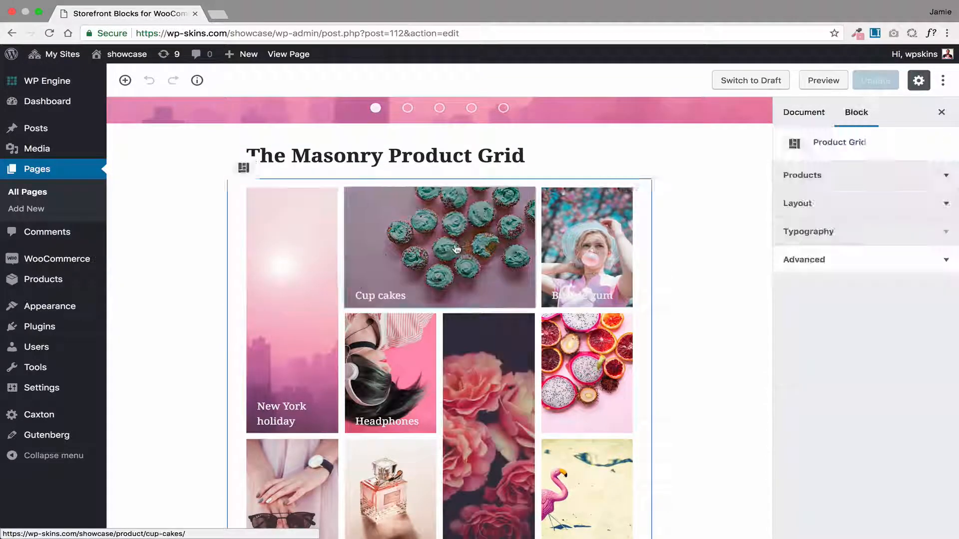
click(850, 179)
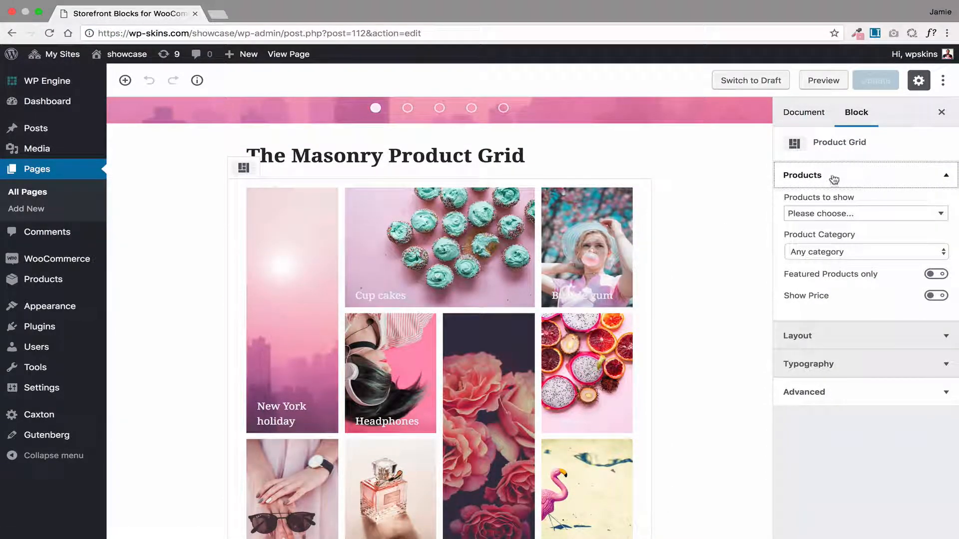
click(834, 177)
click(850, 209)
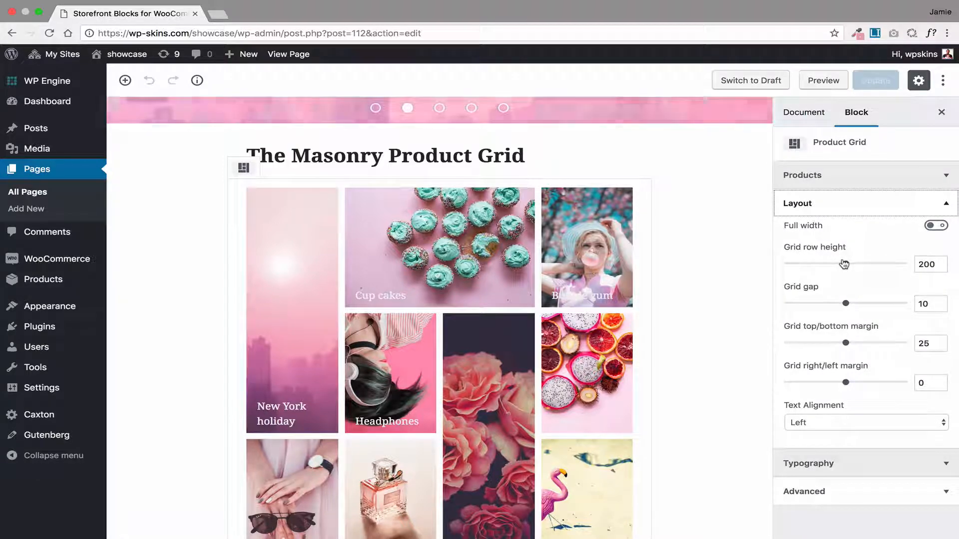
drag(846, 265, 801, 269)
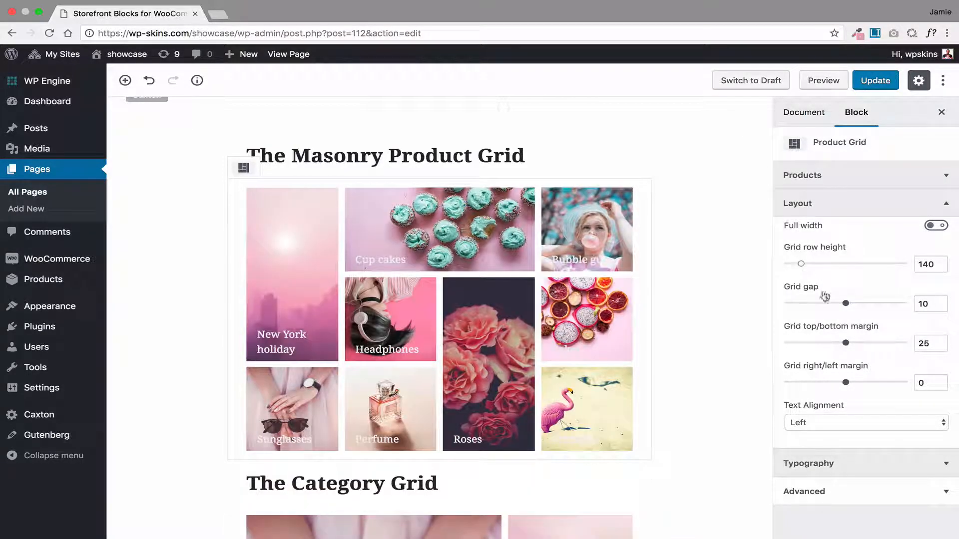
drag(847, 302, 787, 308)
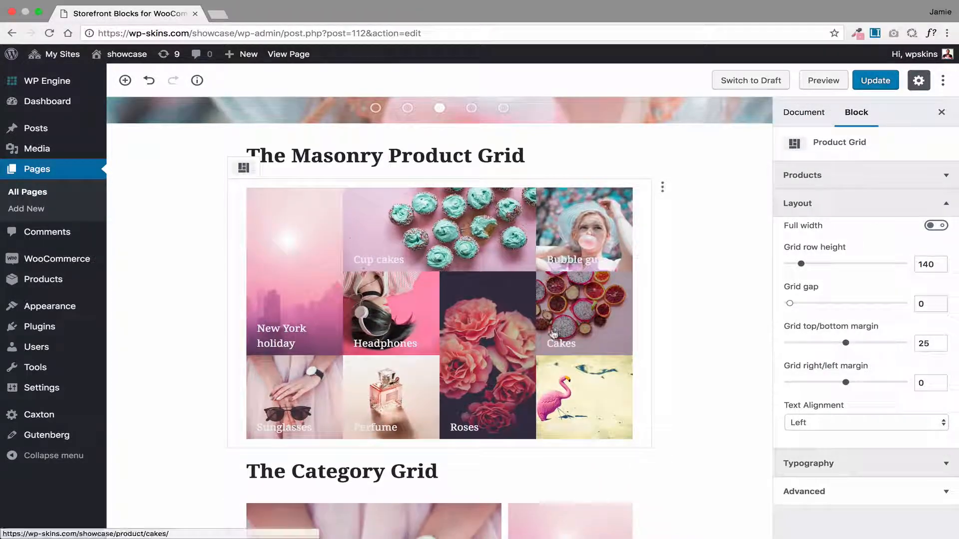
Show the block settings of the product category grid under The Category Grid heading
scroll(553, 334, down, 10)
click(413, 317)
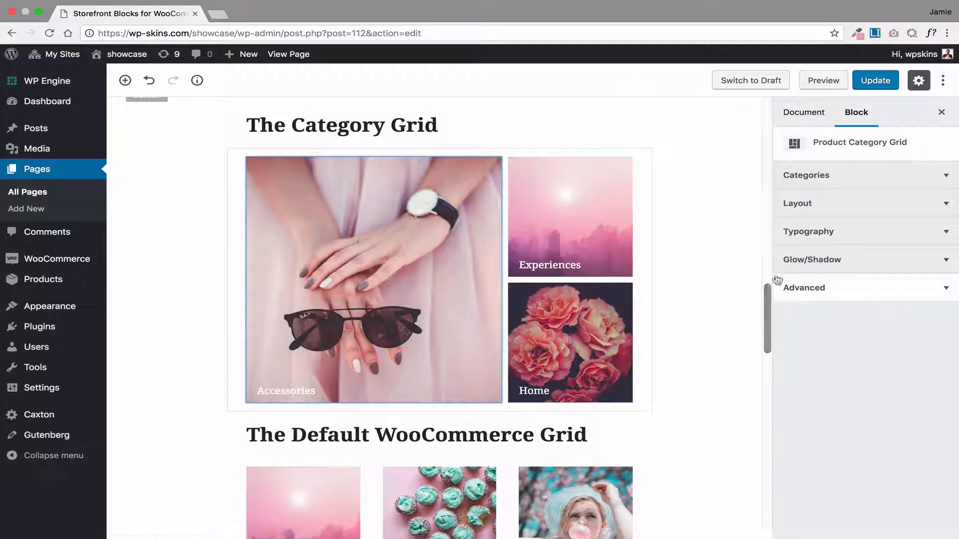
key(ctrl+s)
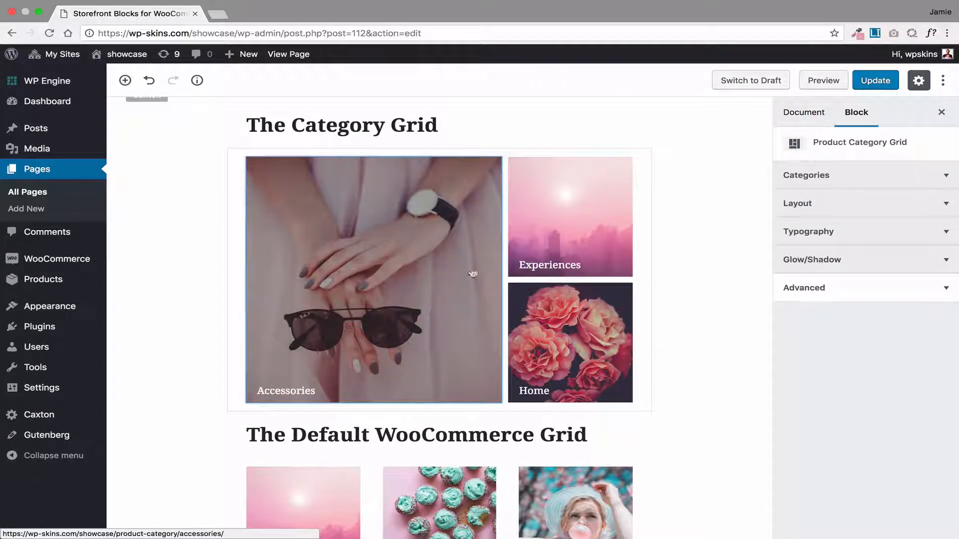
Try hiding the price, add to cart button and product title in the default WooCommerce grid, and show all three again
scroll(418, 301, down, 6)
click(418, 299)
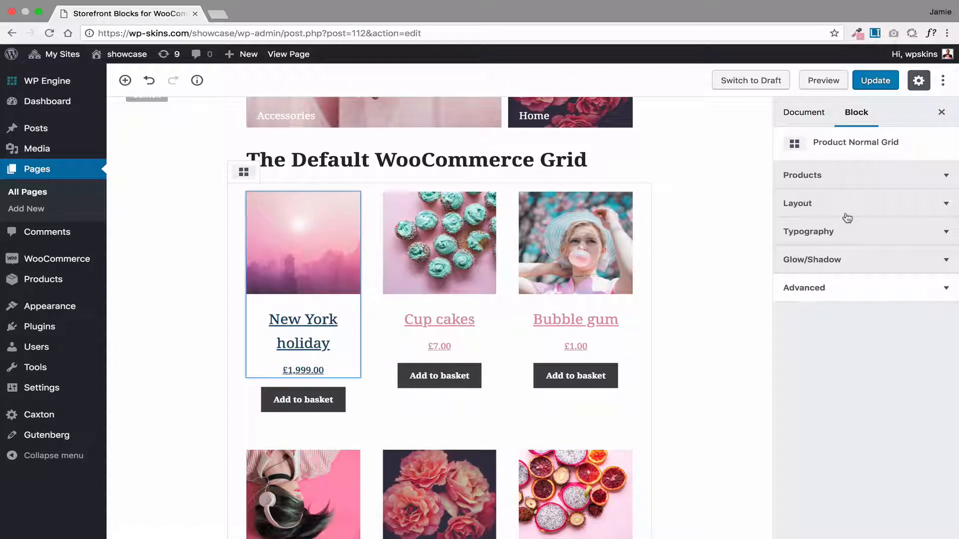
click(831, 181)
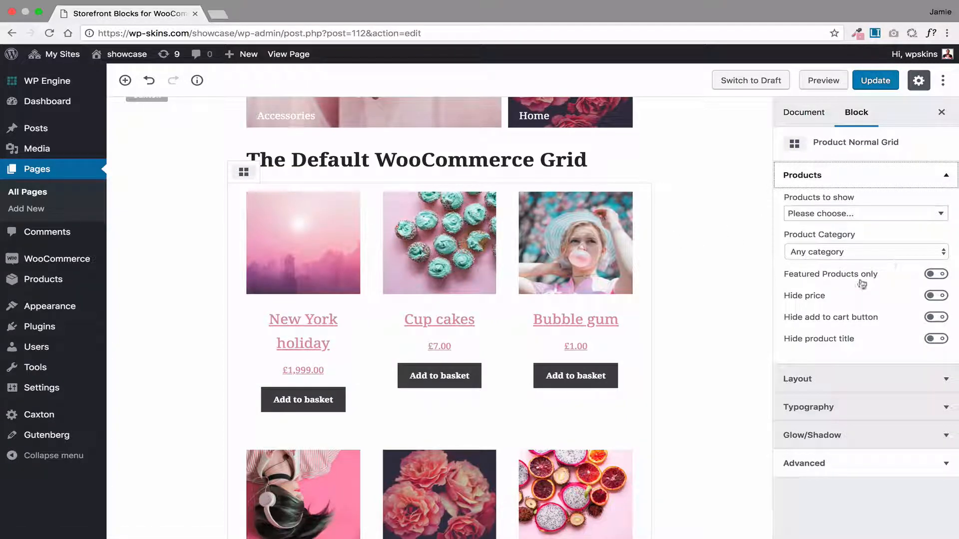
click(935, 297)
click(936, 318)
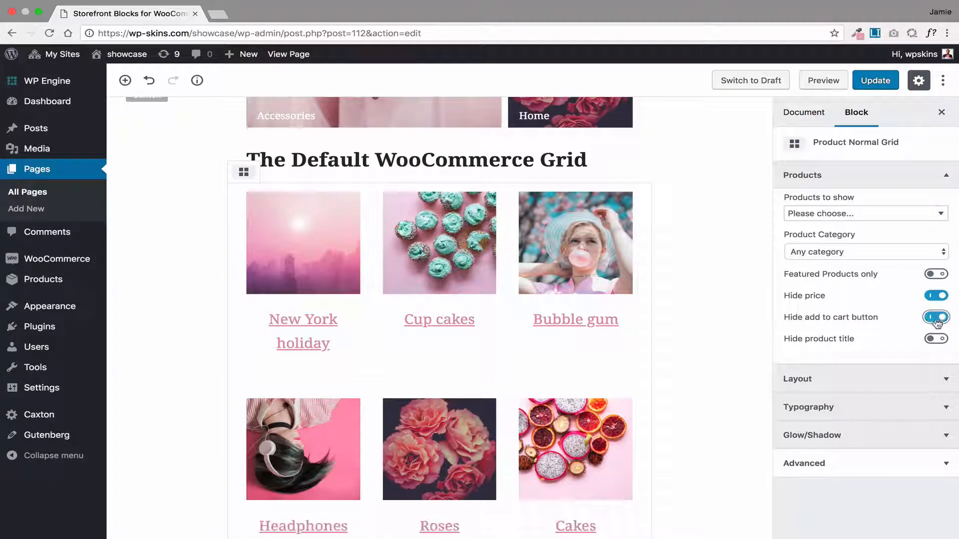
click(934, 339)
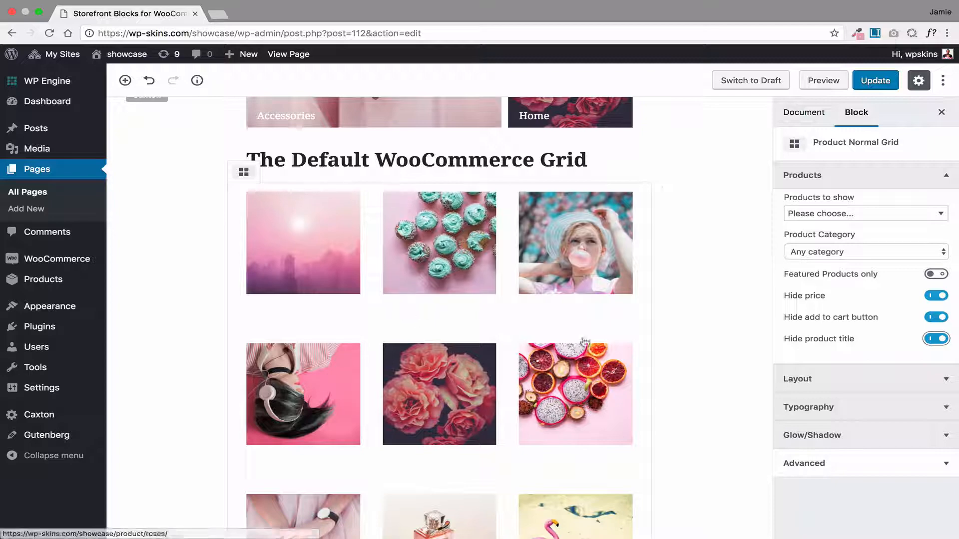
click(929, 296)
click(935, 317)
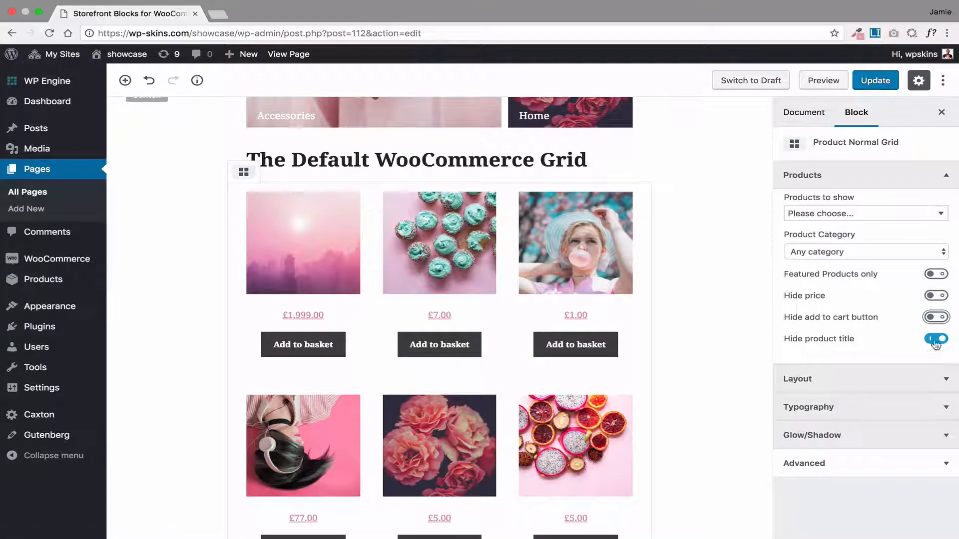
click(934, 338)
Show the product carousel's block settings and go back to the square grid at the start of the page
scroll(299, 339, down, 10)
click(296, 255)
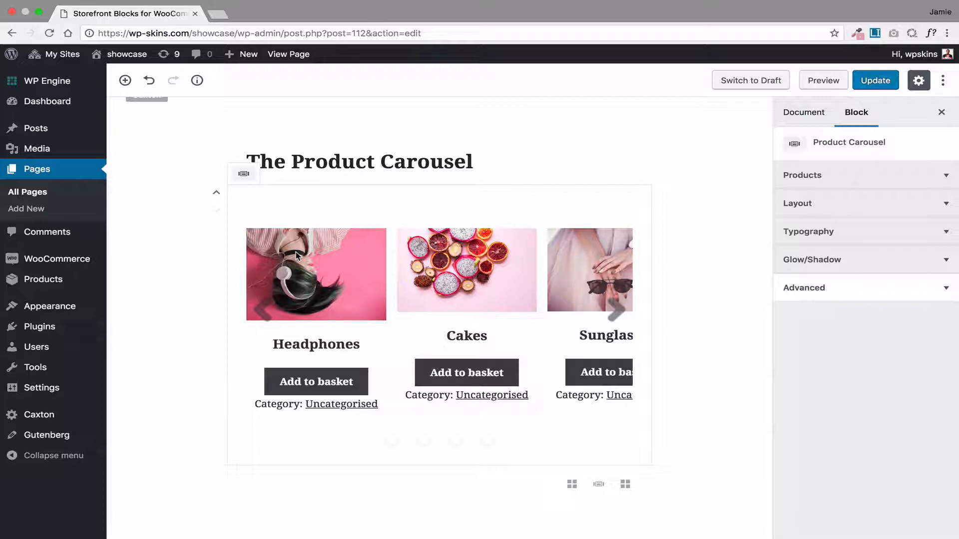
scroll(295, 254, up, 15)
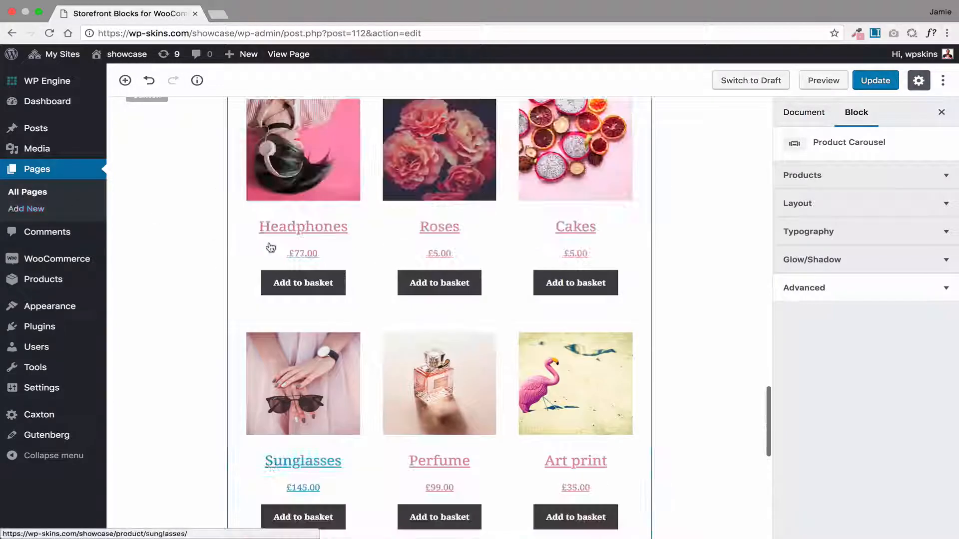
scroll(268, 246, up, 20)
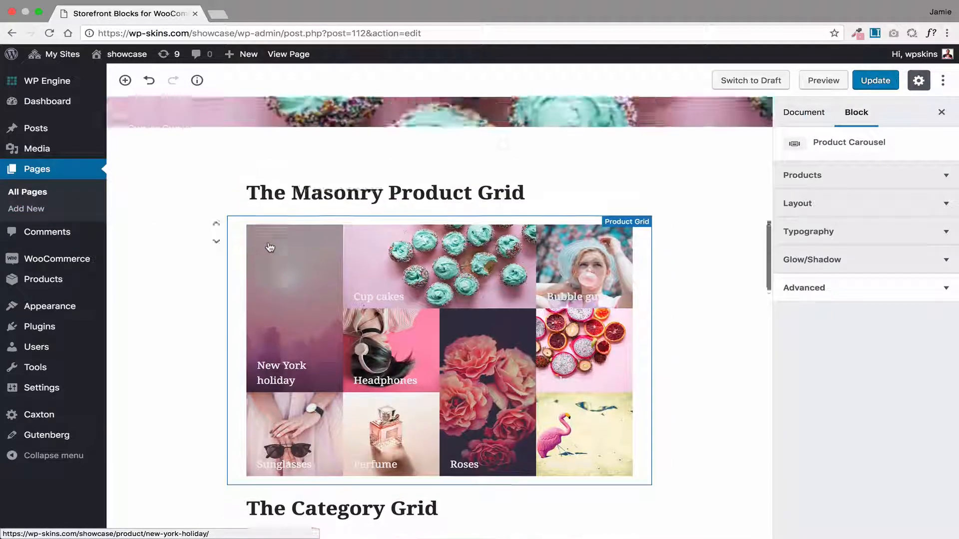
scroll(268, 244, up, 10)
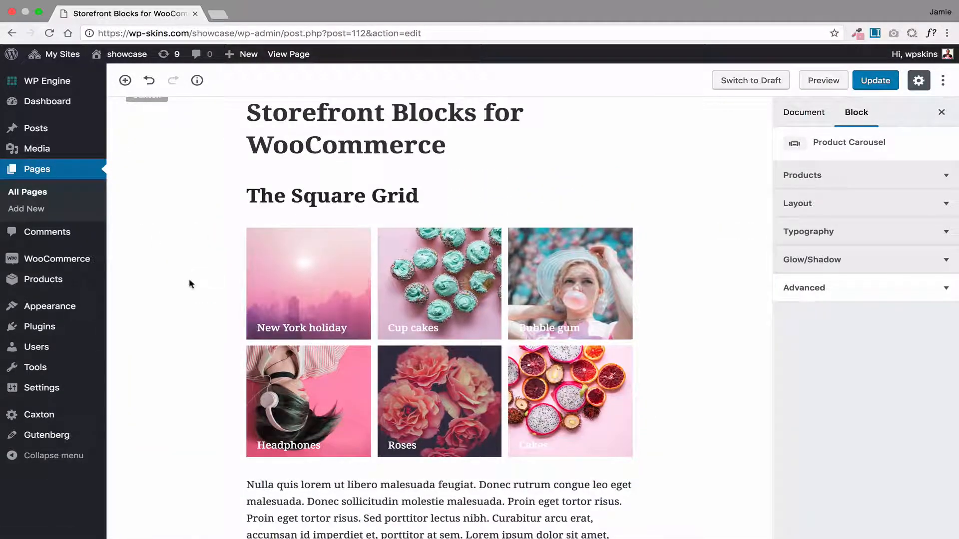
Transform the product square grid into a Product Slider and switch to its second slide
click(300, 277)
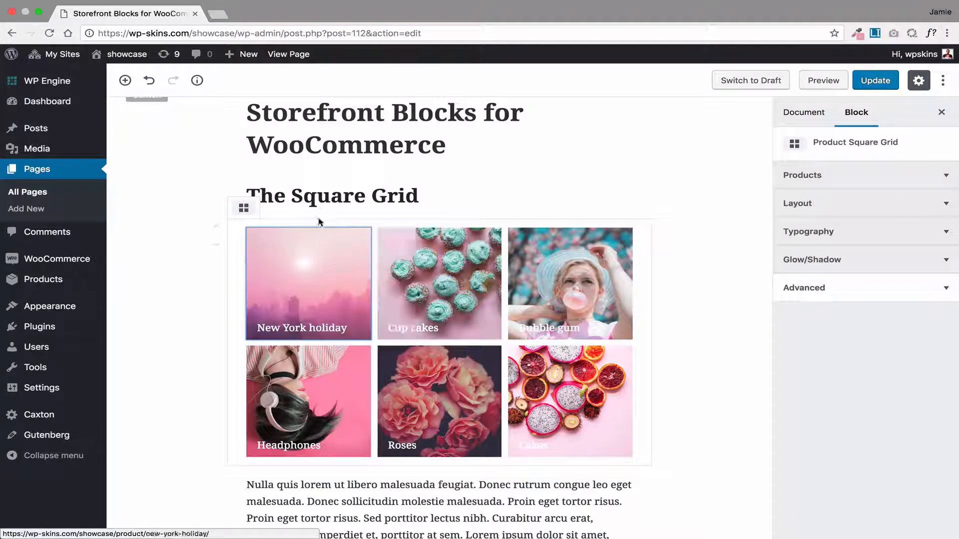
click(248, 210)
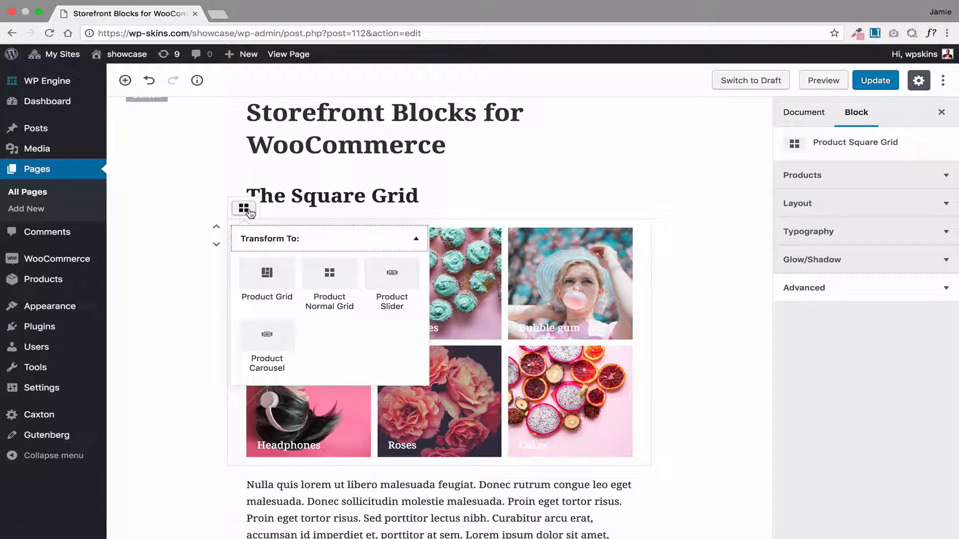
click(392, 280)
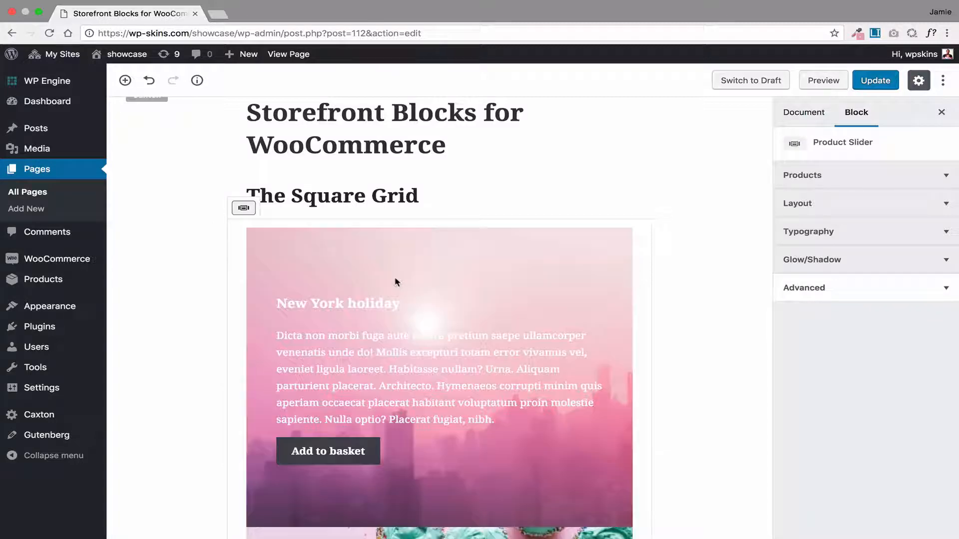
scroll(221, 349, down, 3)
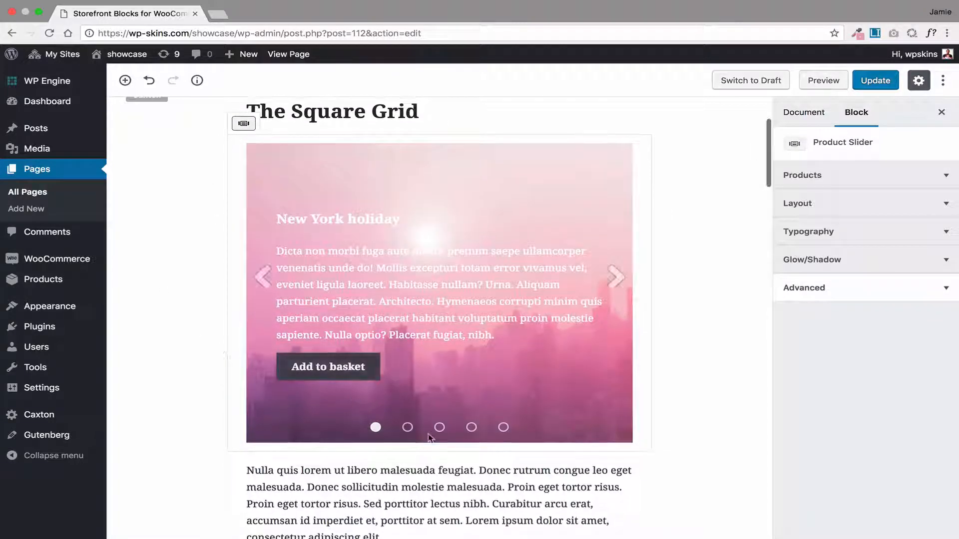
click(408, 427)
Transform the product slider under The Square Grid heading into a Product Grid and look over its layout
scroll(250, 259, up, 3)
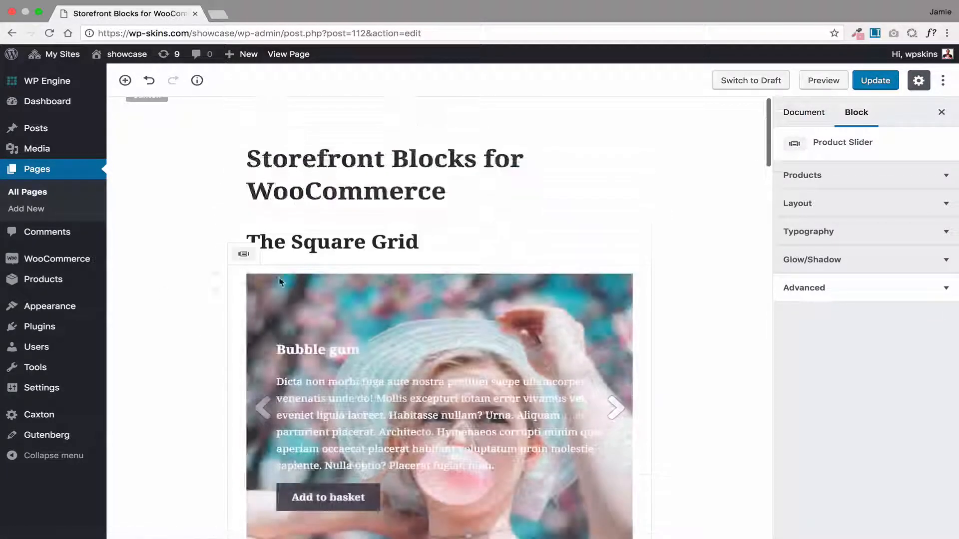
click(244, 254)
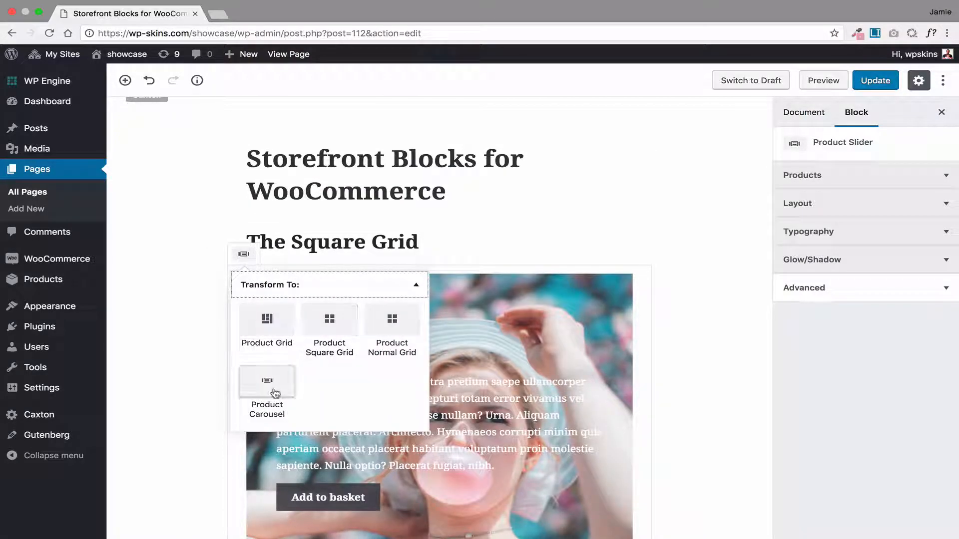
click(271, 323)
scroll(198, 307, down, 5)
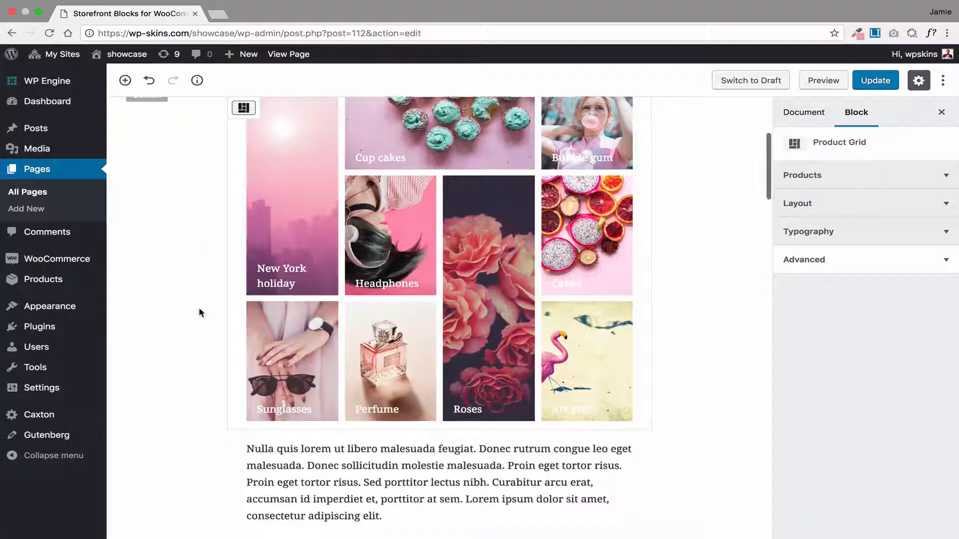
scroll(199, 312, up, 1)
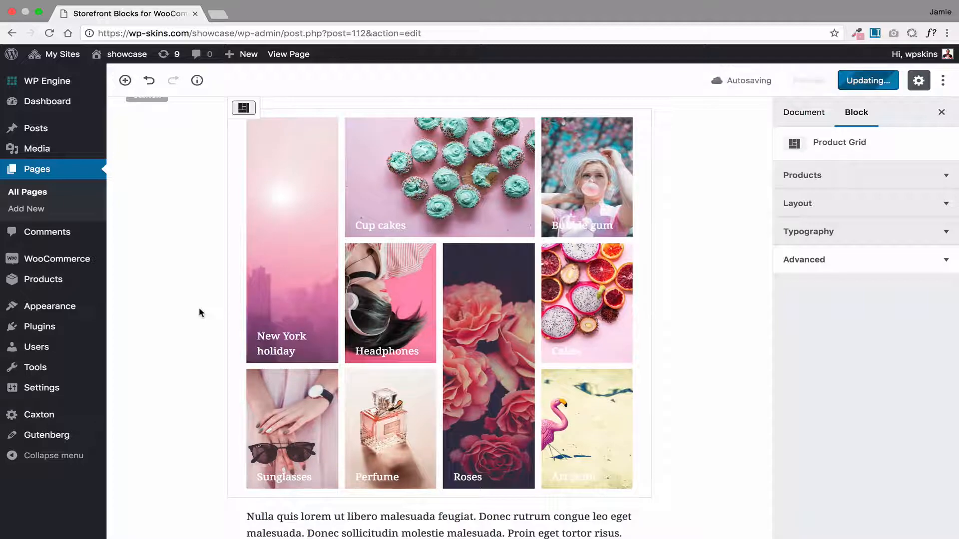